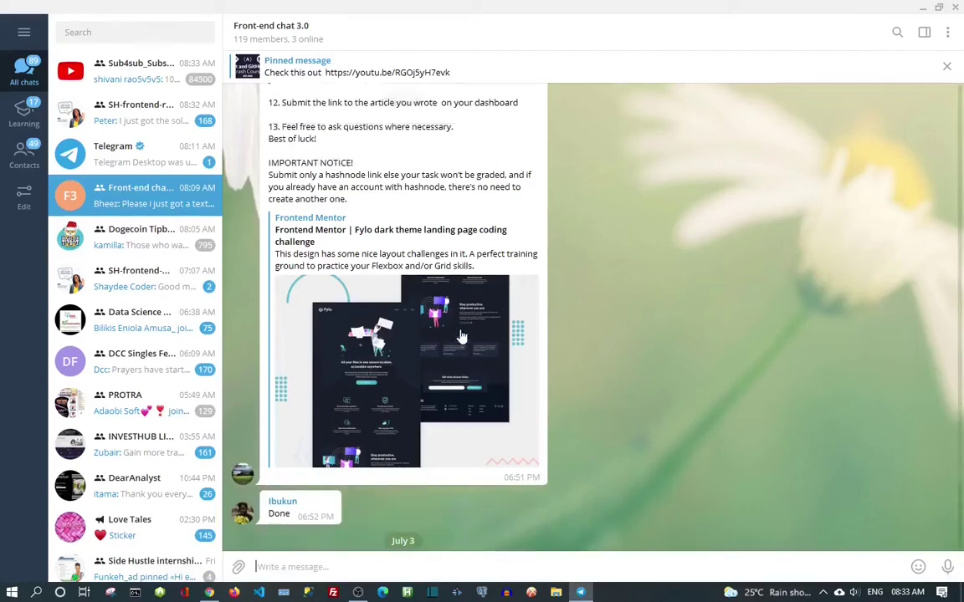
Scroll through the internship task message in the Front-end chat 3.0 group
scroll(461, 336, "up", 5)
scroll(461, 337, "down", 8)
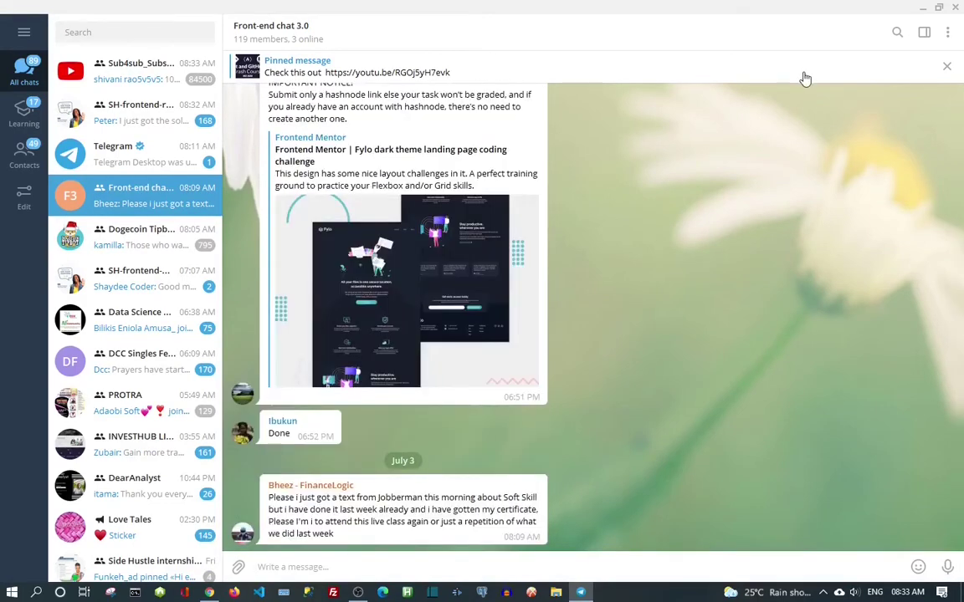
scroll(461, 330, "up", 2)
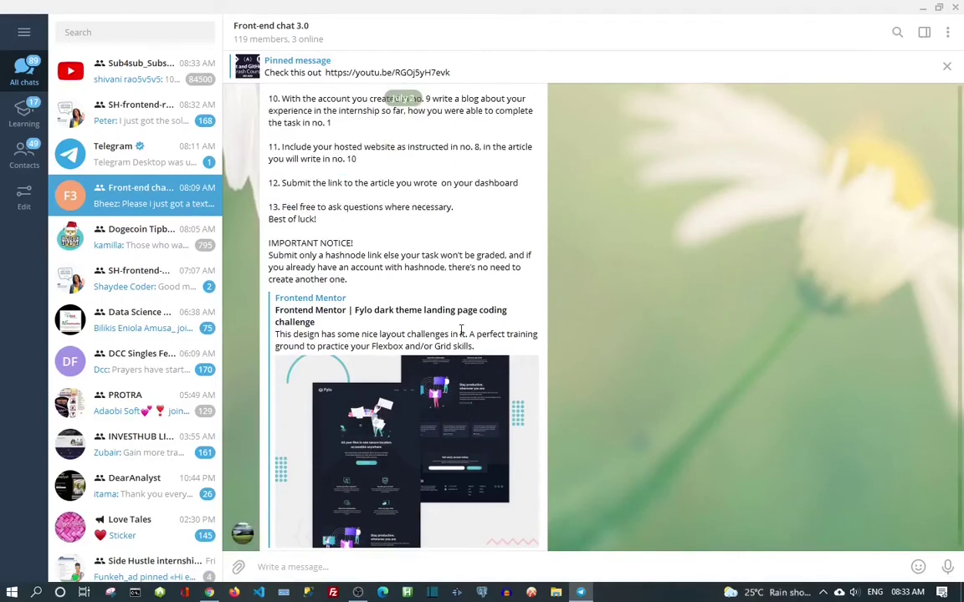
scroll(461, 332, "up", 4)
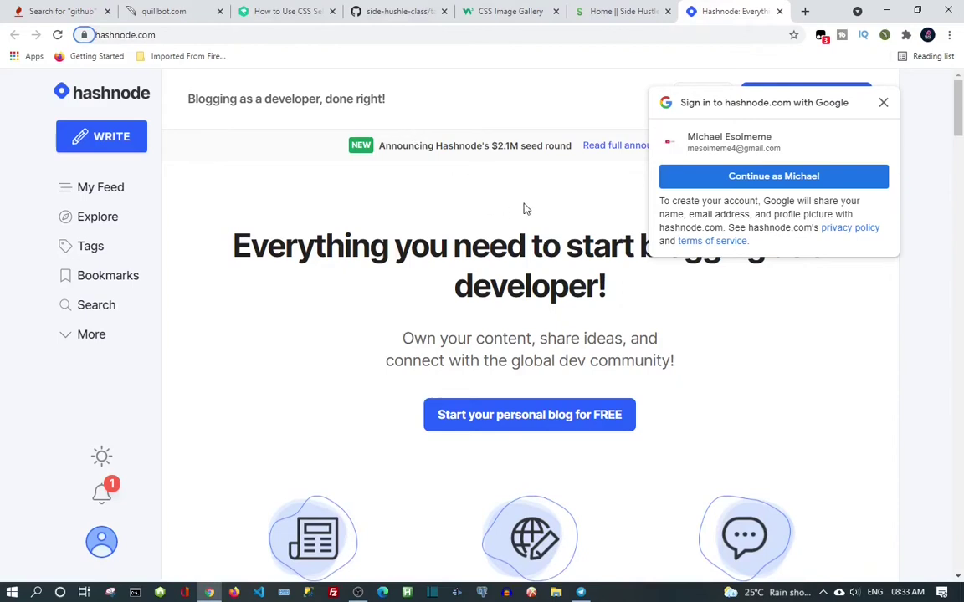
Continue with the Google account, choose a free personal blog, and sign in with Google
left_click(749, 174)
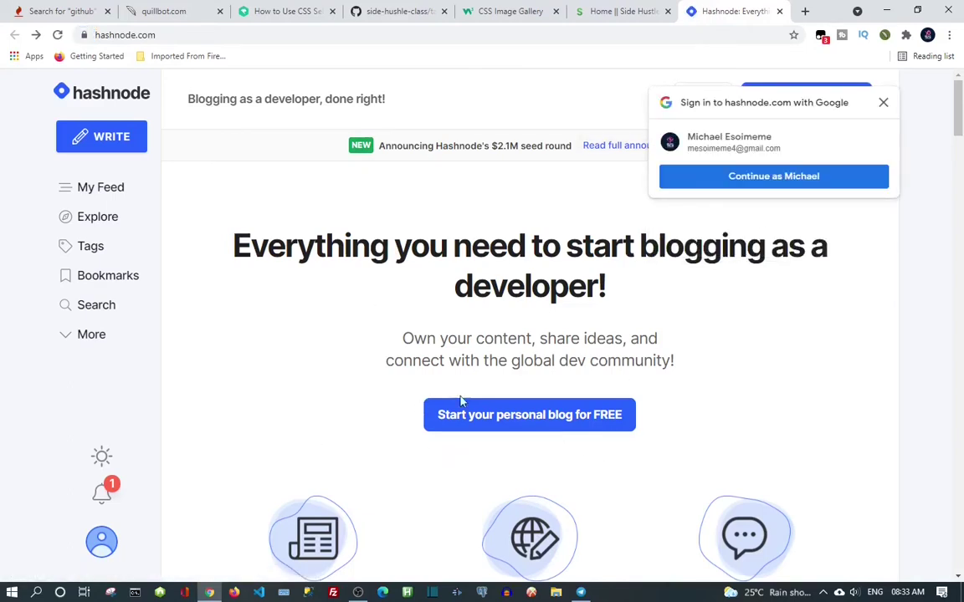
left_click(507, 419)
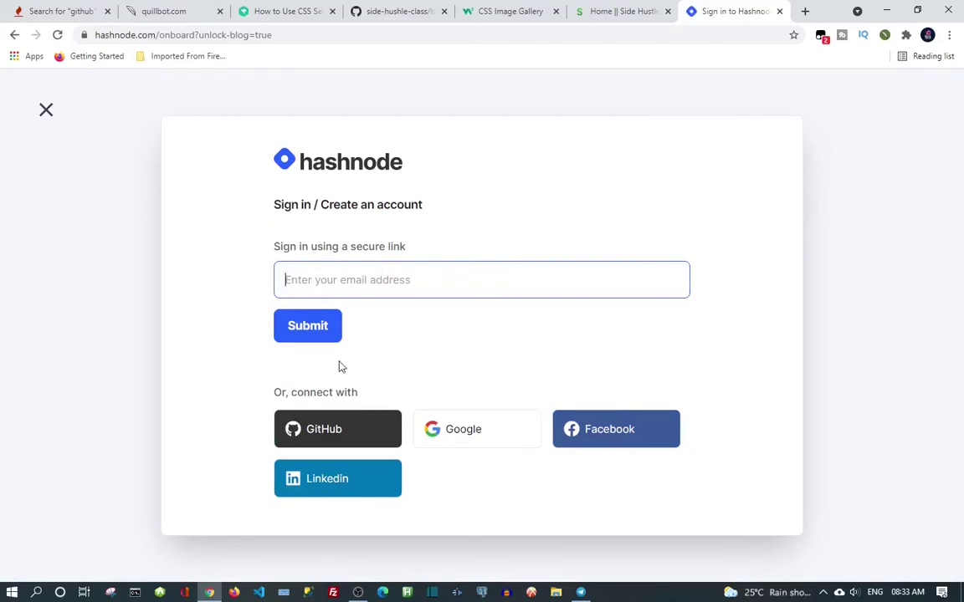
left_click(478, 441)
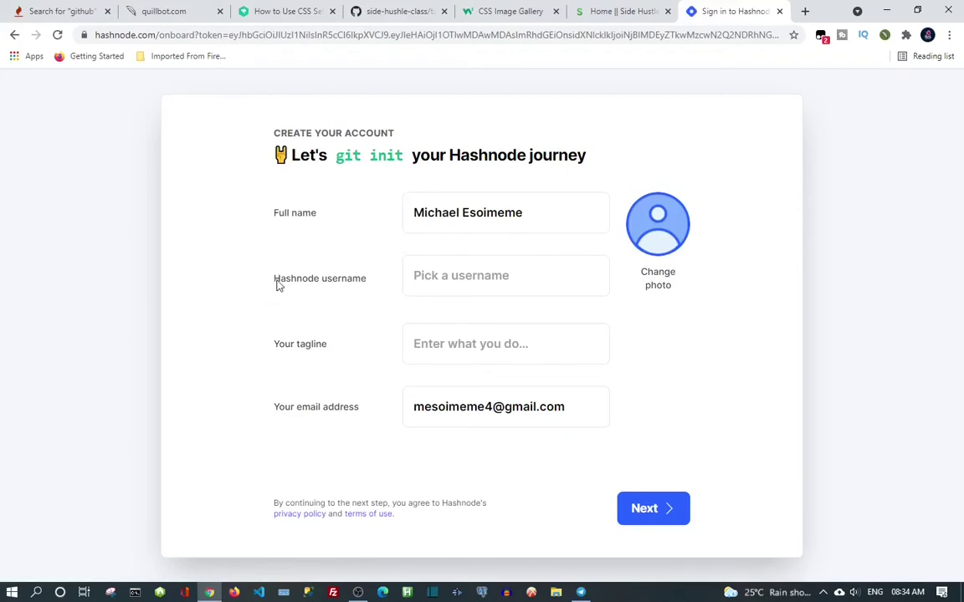
Enter a username in the Hashnode username field, correcting a typo
left_click(445, 277)
type("mike")
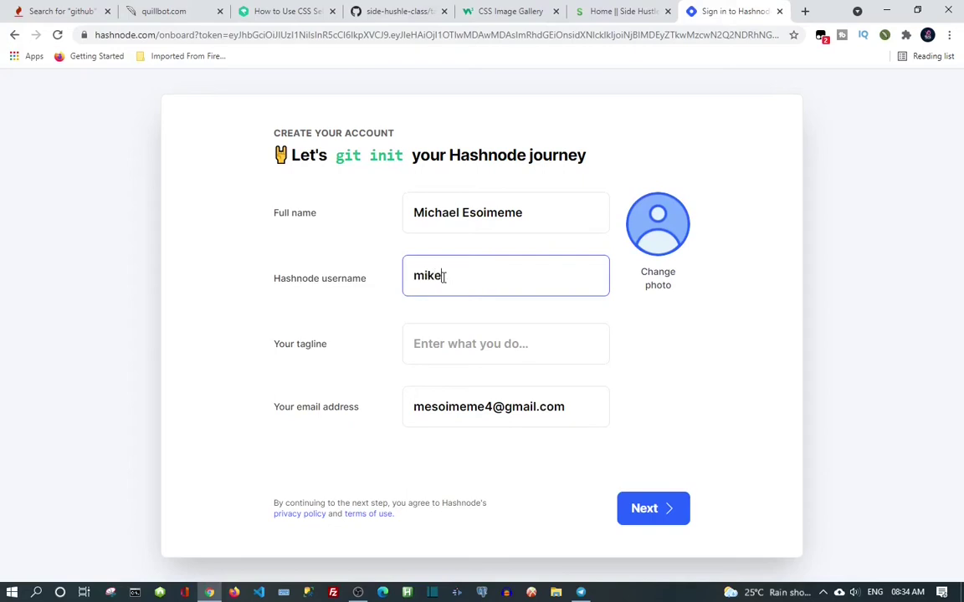
type(" ete")
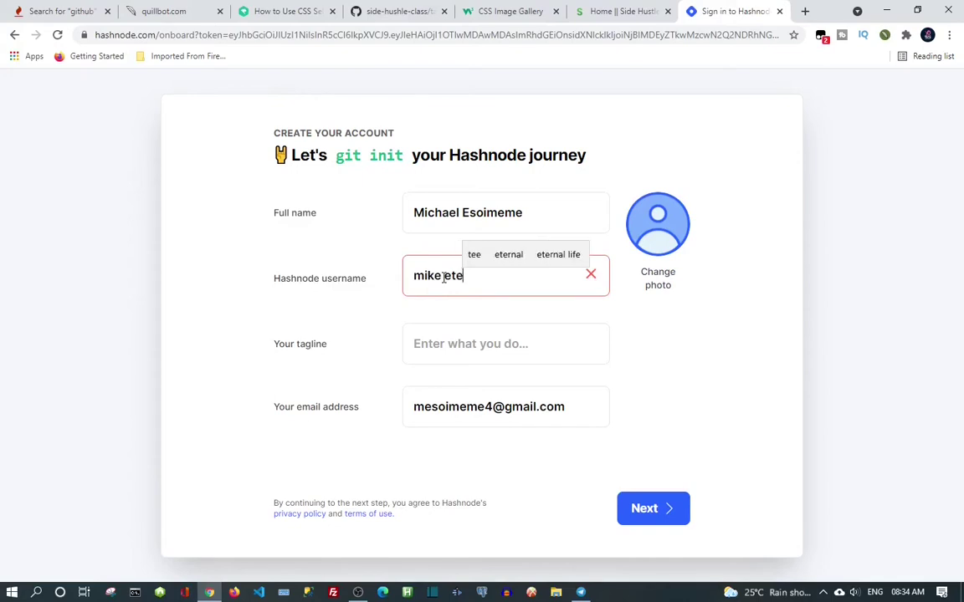
key("BackSpace")
key("BackSpace")
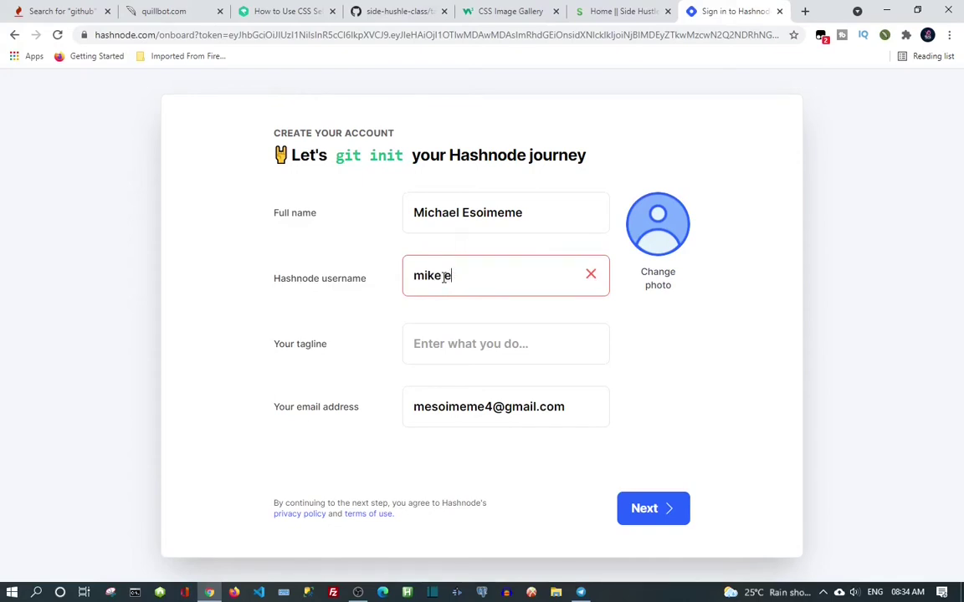
key("BackSpace")
key("BackSpace")
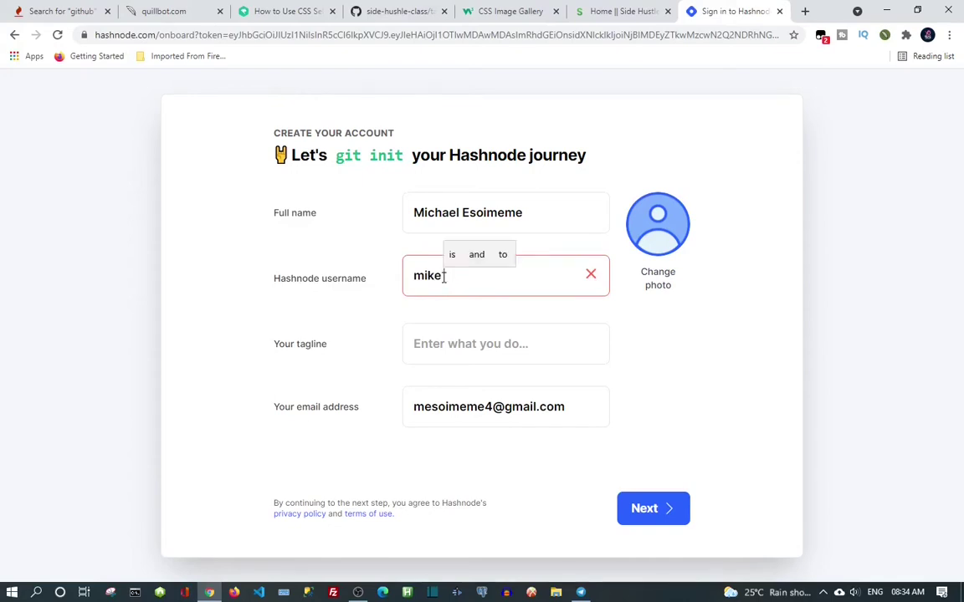
type("e")
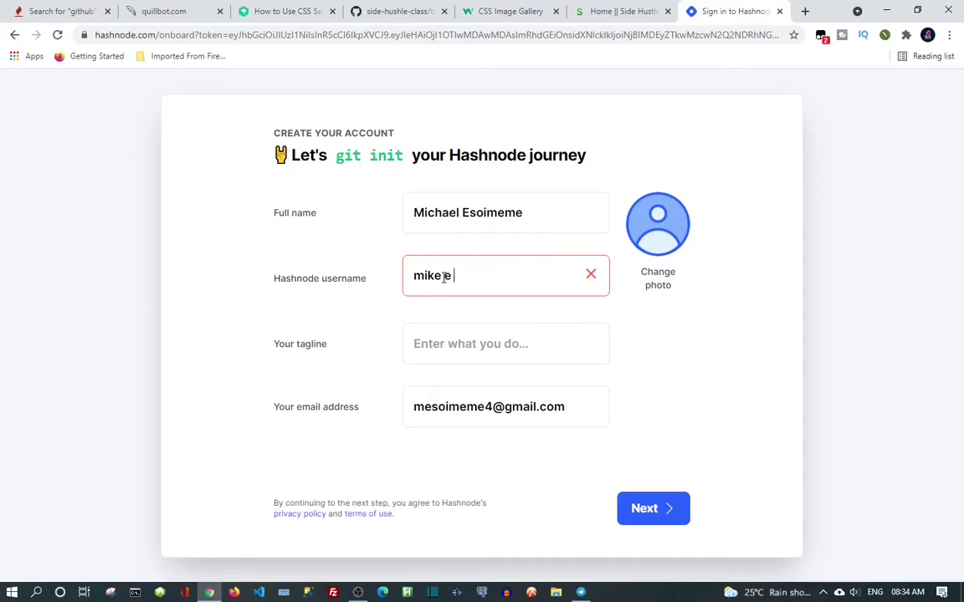
type(" tech")
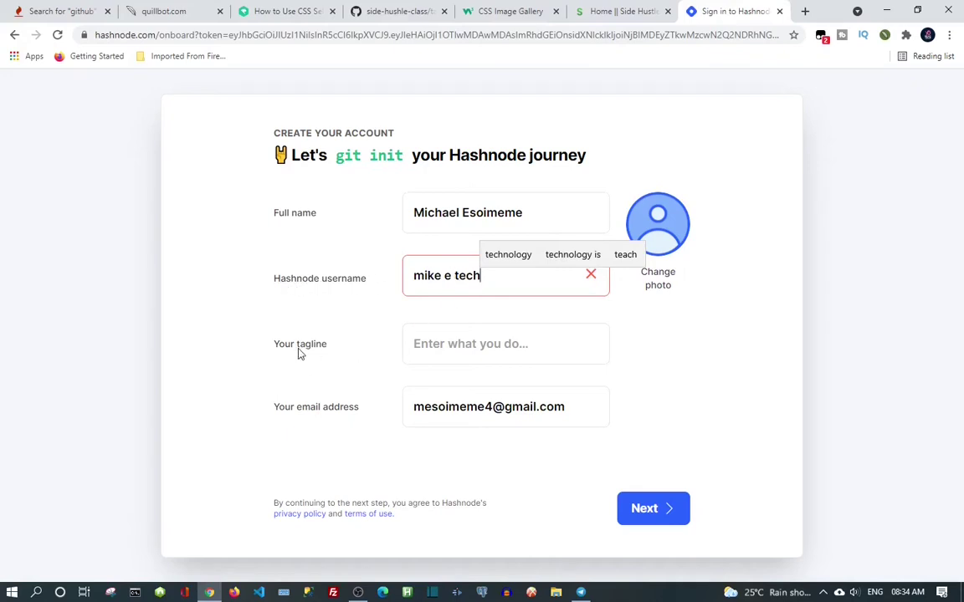
Set the tagline to 'website developer' using the suggestions and submit the account form
left_click(473, 346)
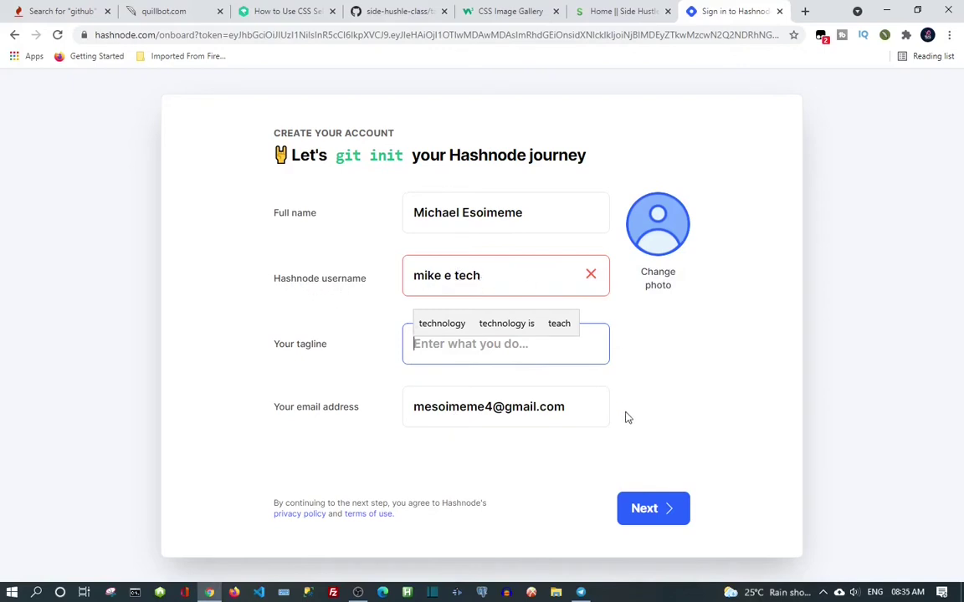
left_click(654, 512)
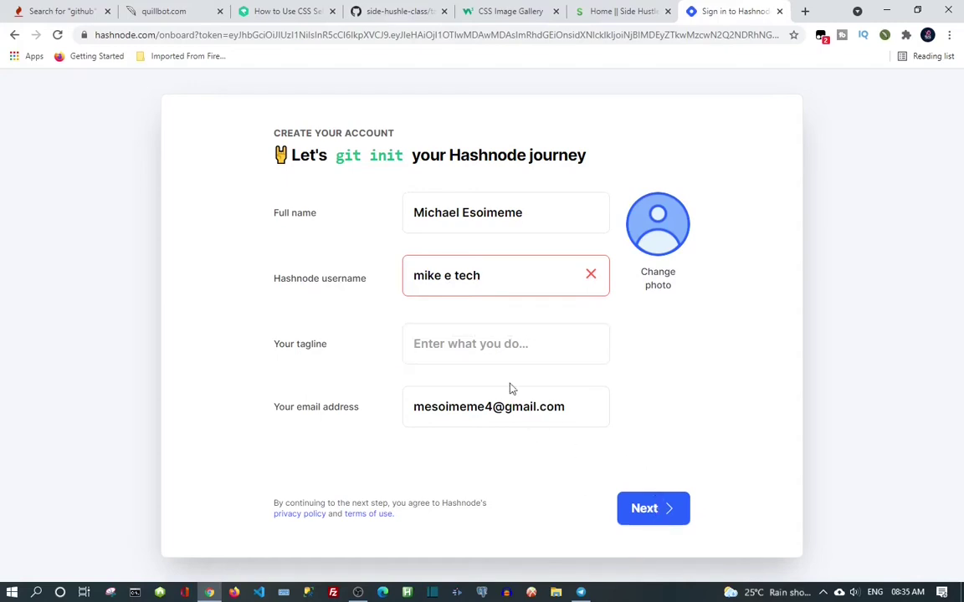
left_click(497, 348)
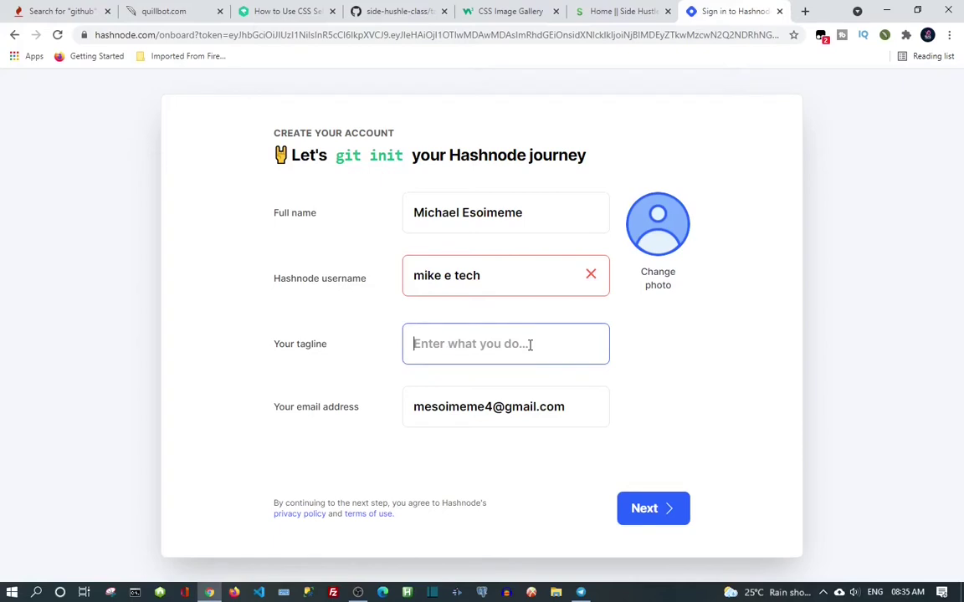
type("3")
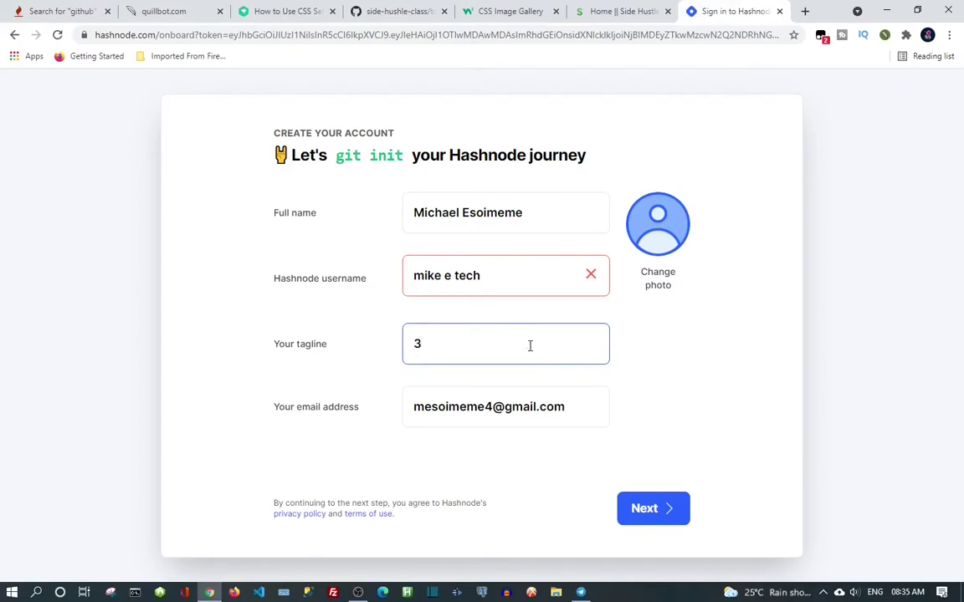
key("BackSpace")
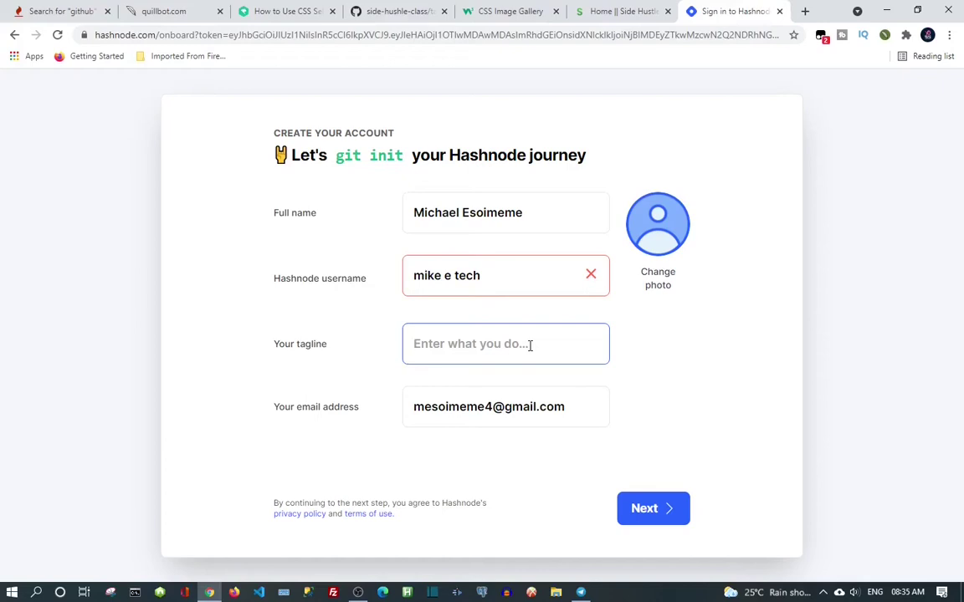
type("we")
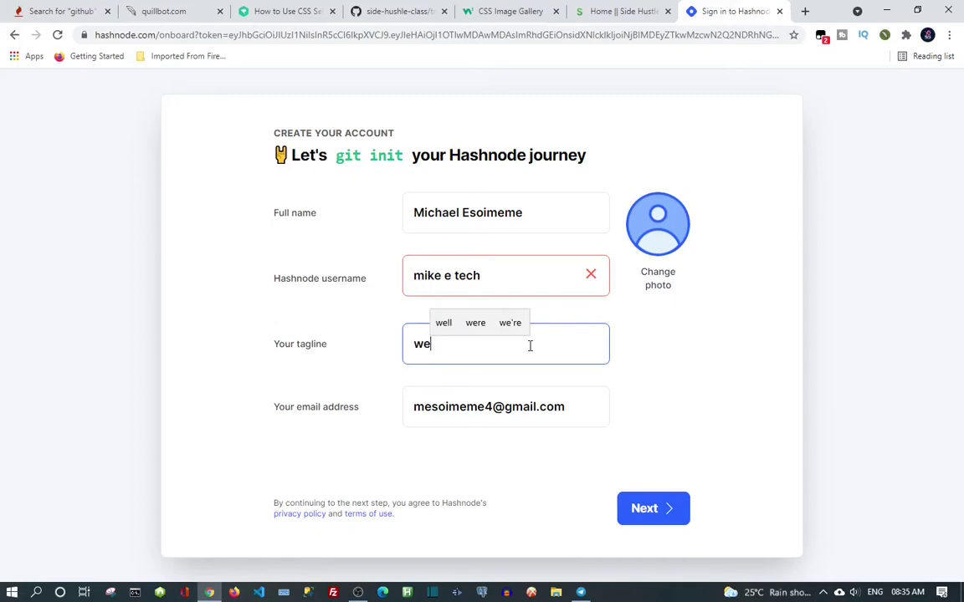
type("b")
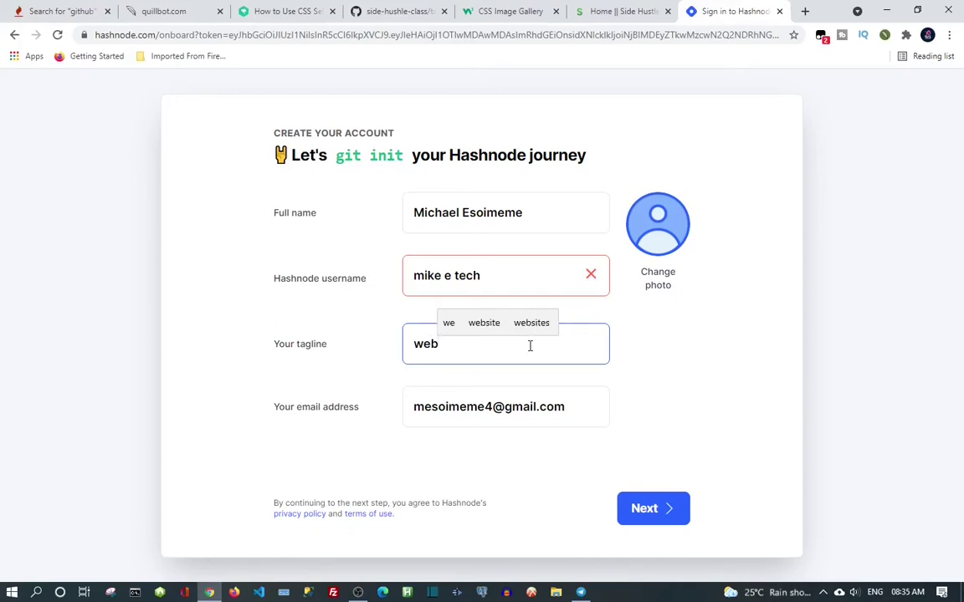
left_click(483, 323)
type("de")
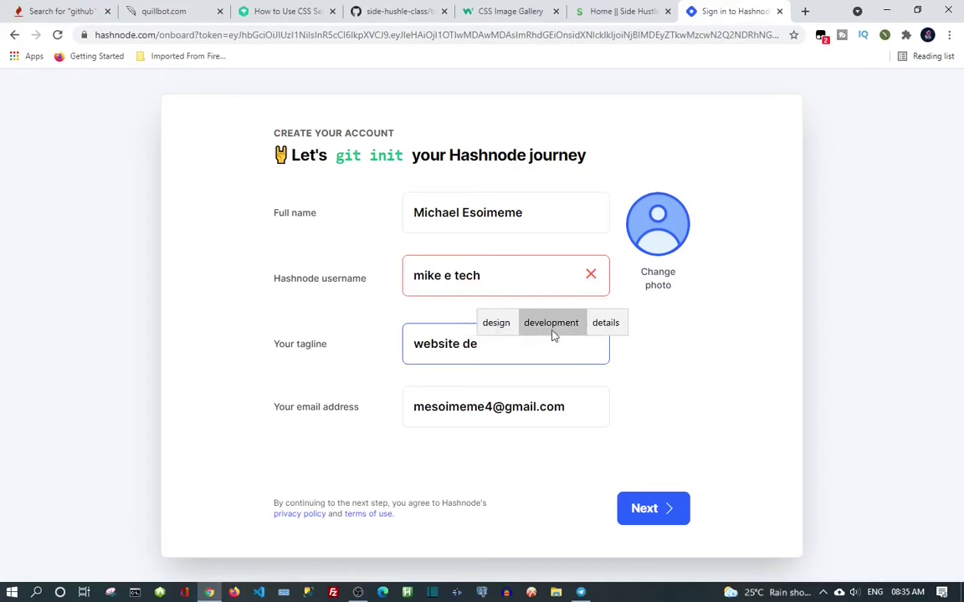
left_click(551, 323)
key("BackSpace")
key("BackSpace")
key("BackSpace")
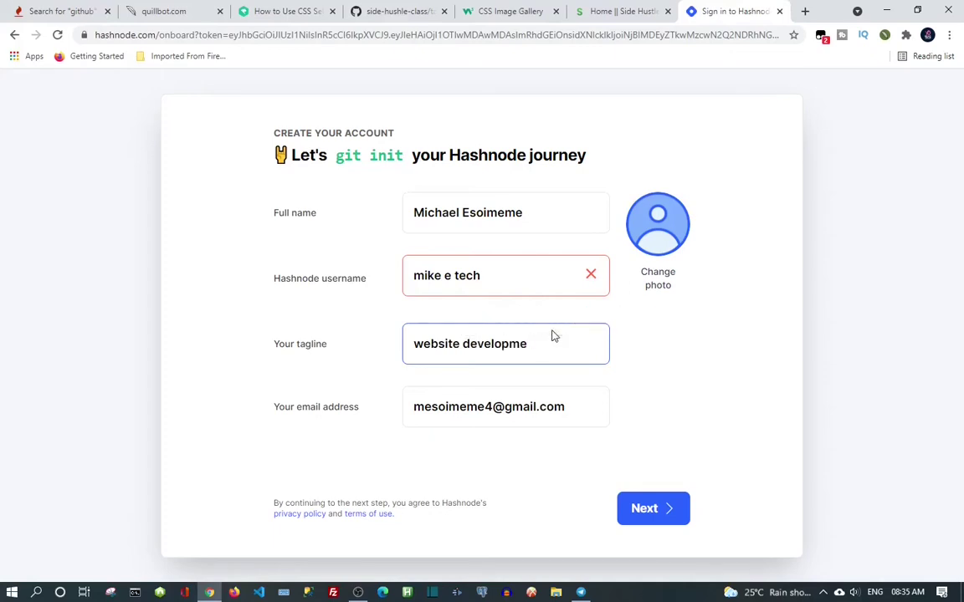
key("BackSpace")
key("BackSpace")
type("er")
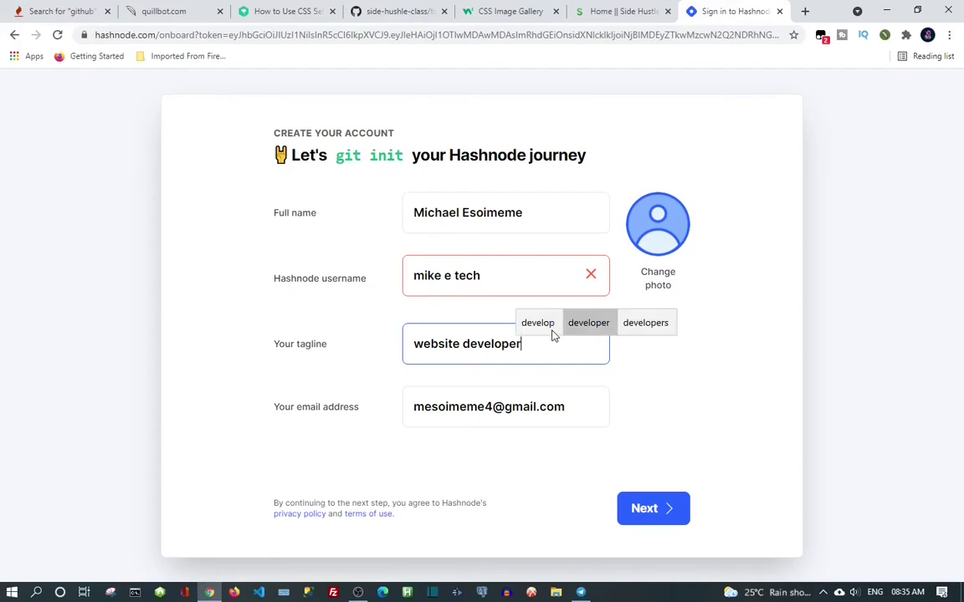
left_click(661, 514)
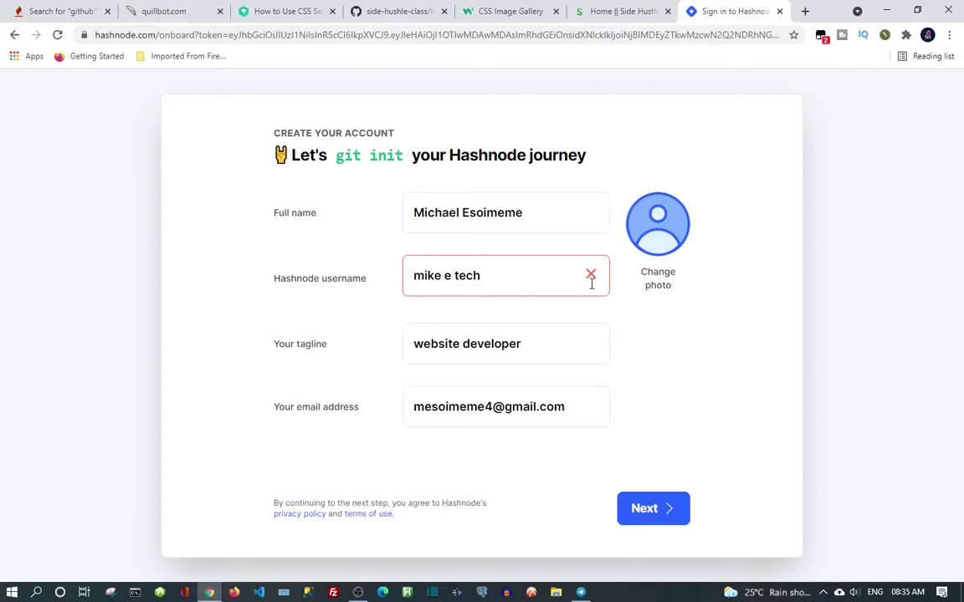
Replace the rejected username with an available suggested one and continue to blog naming
left_click(483, 275)
key("BackSpace")
key("BackSpace")
key("BackSpace")
key("BackSpace")
key("BackSpace")
key("BackSpace")
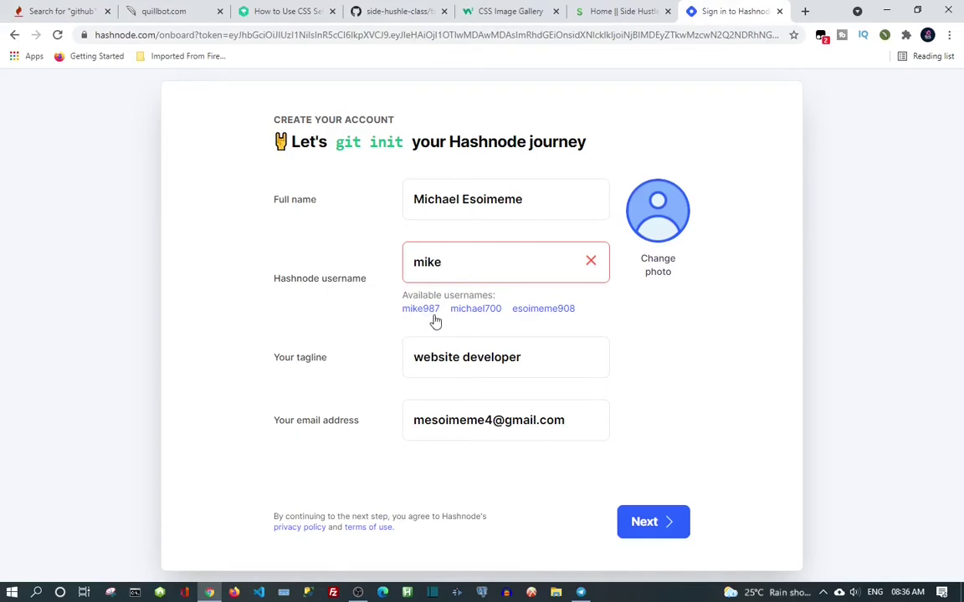
left_click(482, 312)
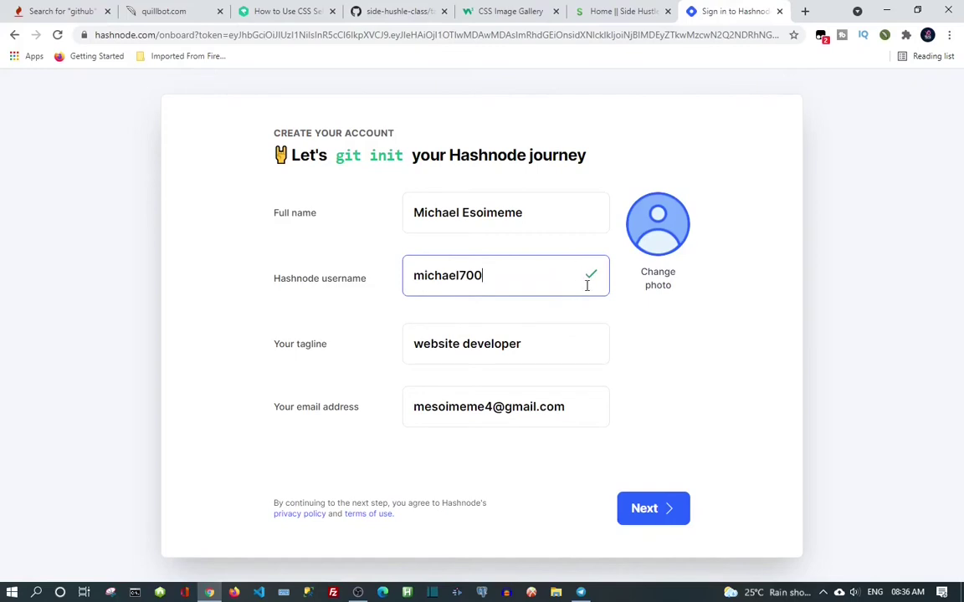
left_click(652, 516)
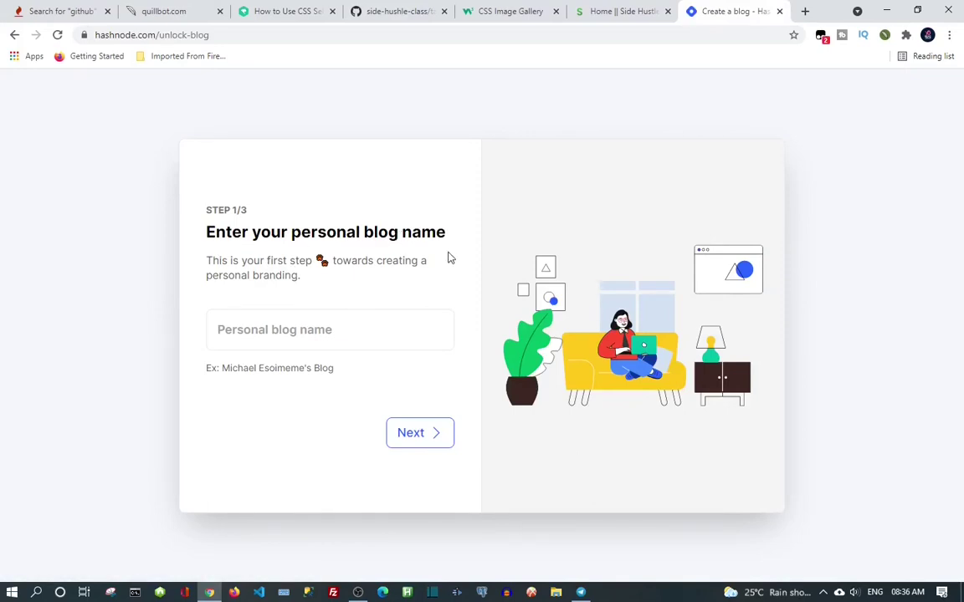
Name the blog with the suggested first word plus 'E tech' and proceed to step 2/3
left_click(257, 338)
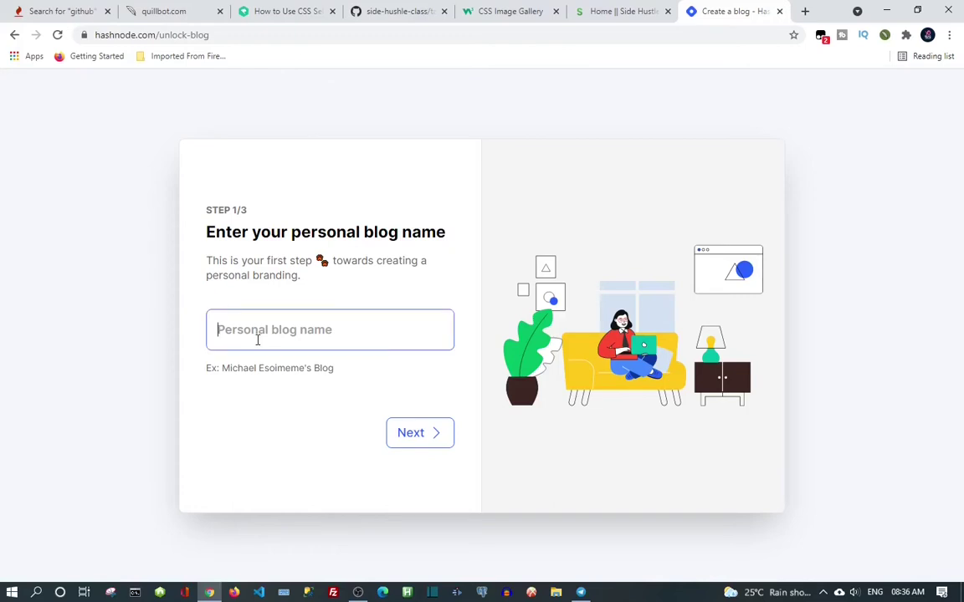
type("mi")
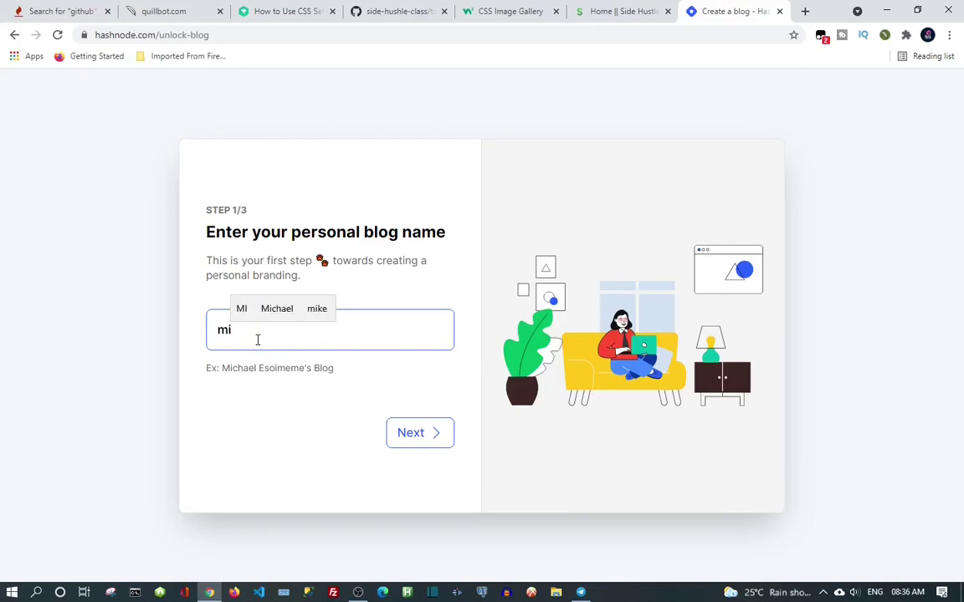
left_click(297, 318)
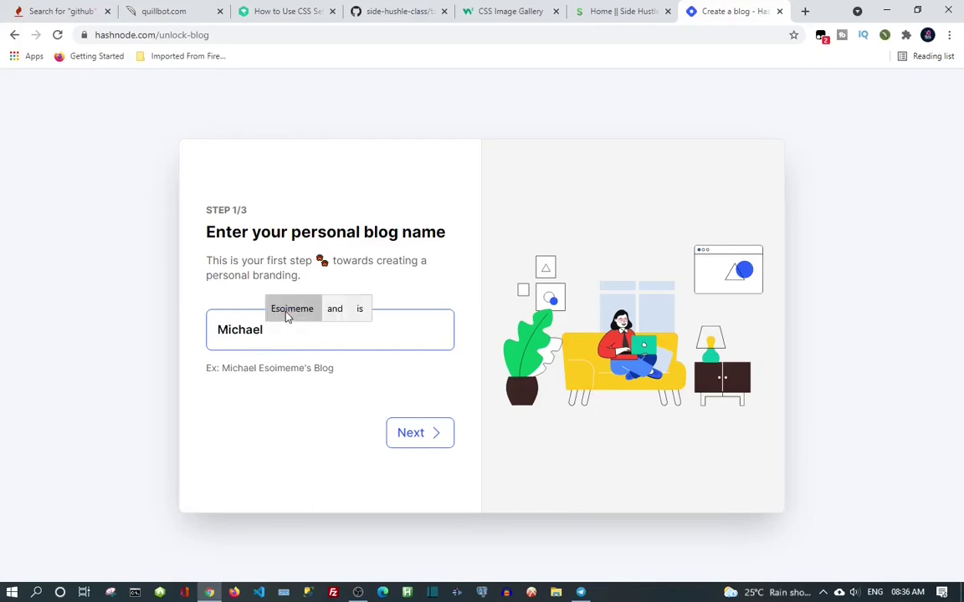
type("E t")
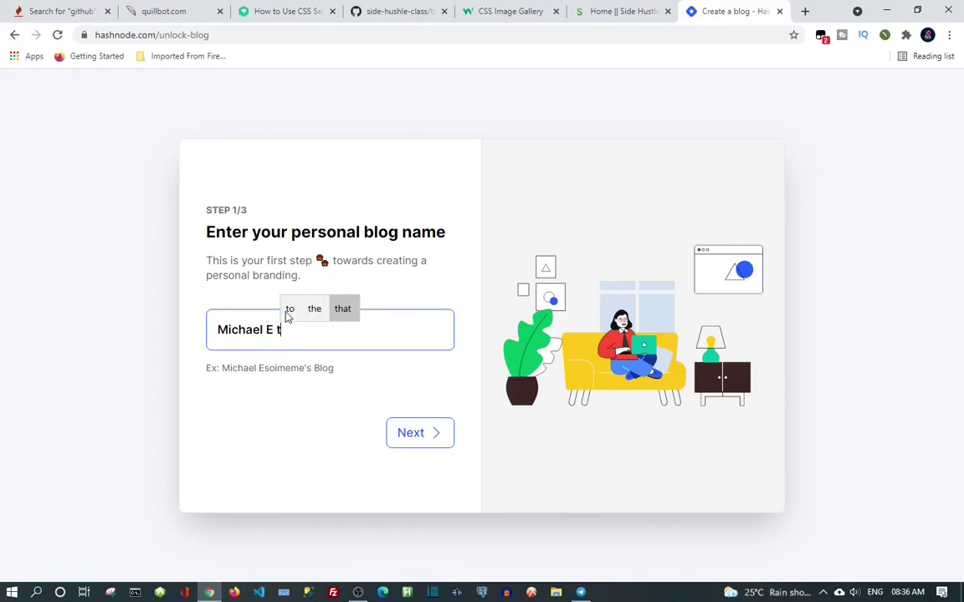
type("ech")
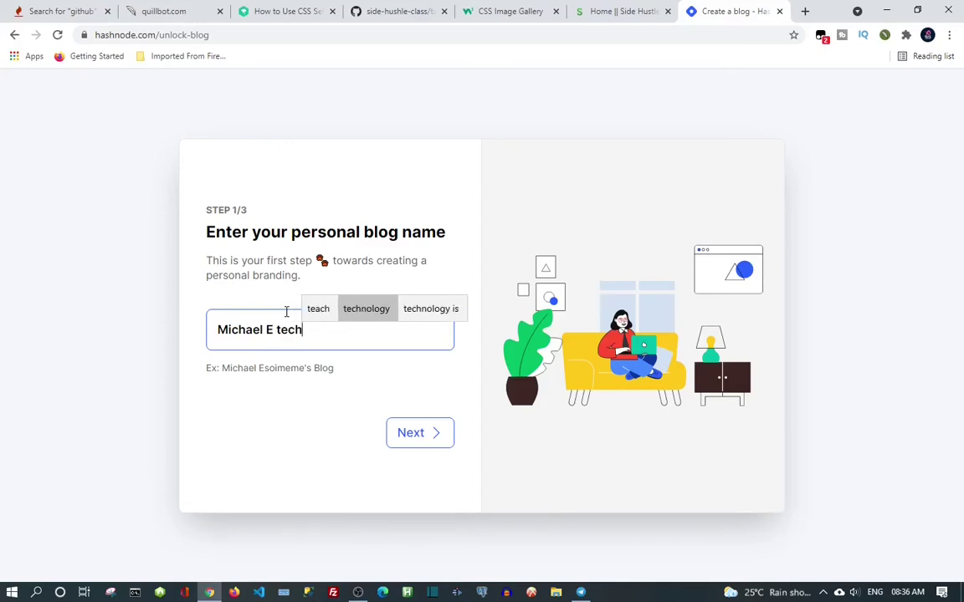
left_click(417, 441)
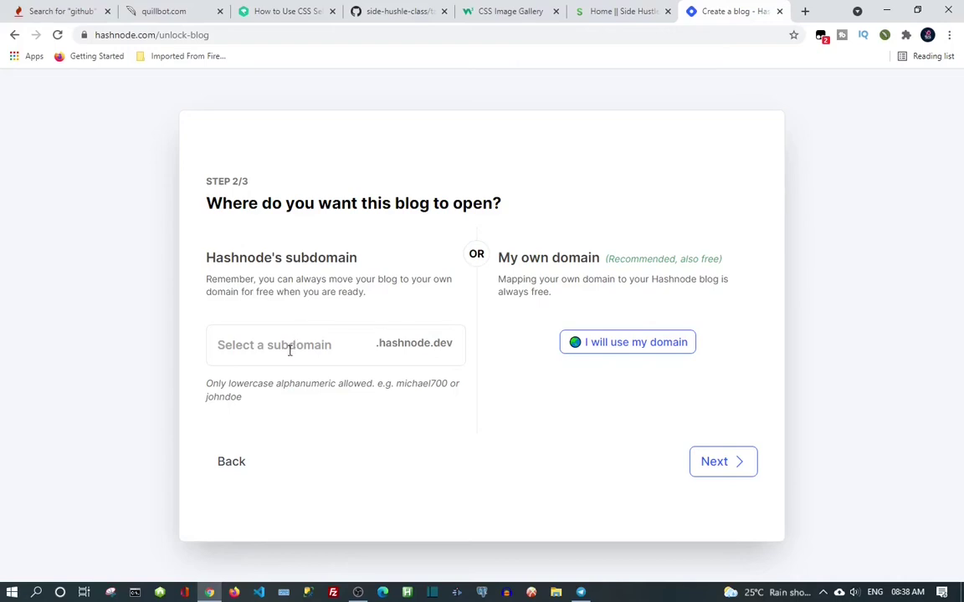
Enter a subdomain for the blog in the hashnode.dev subdomain field
left_click(288, 350)
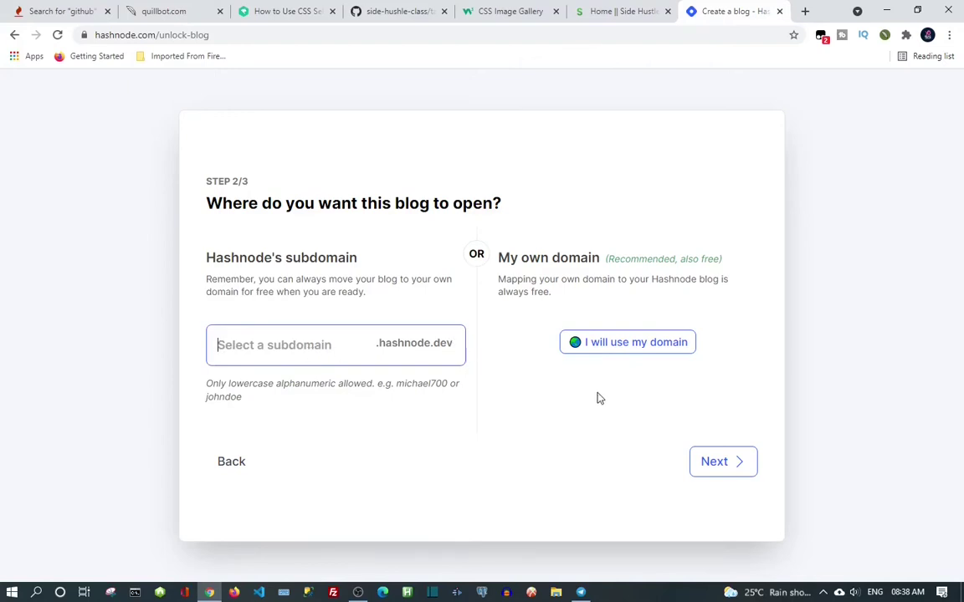
type("mi")
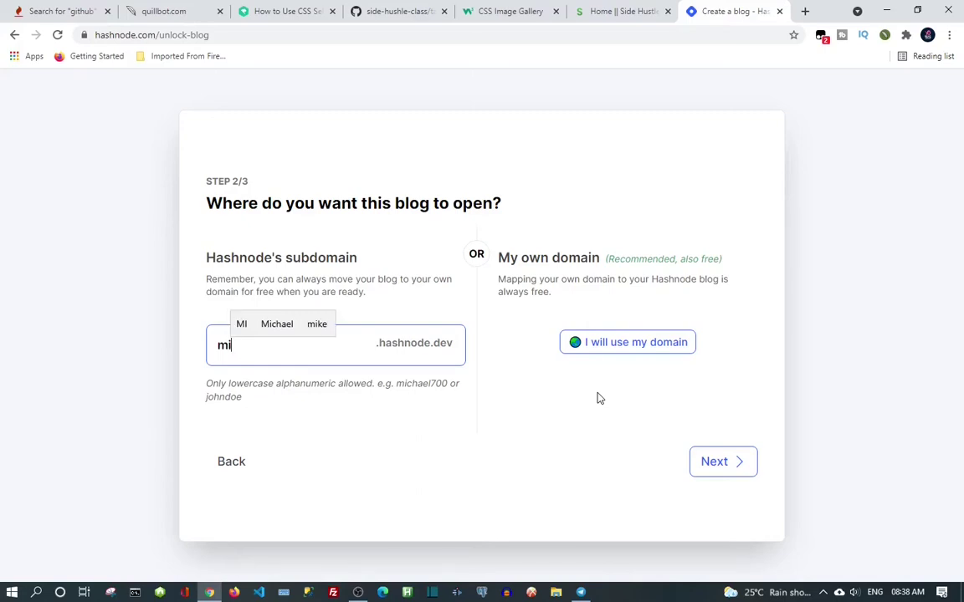
type("ke")
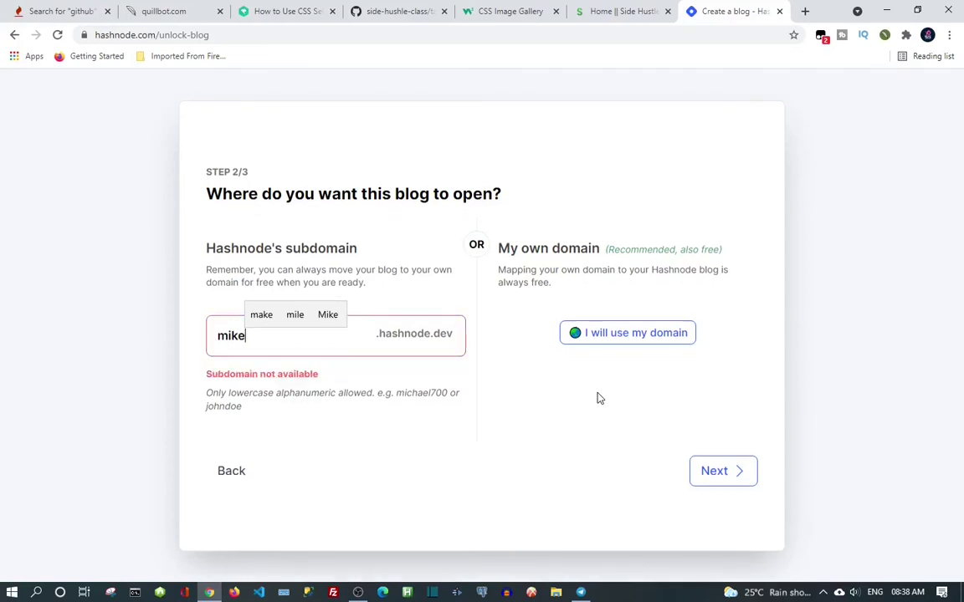
type("E")
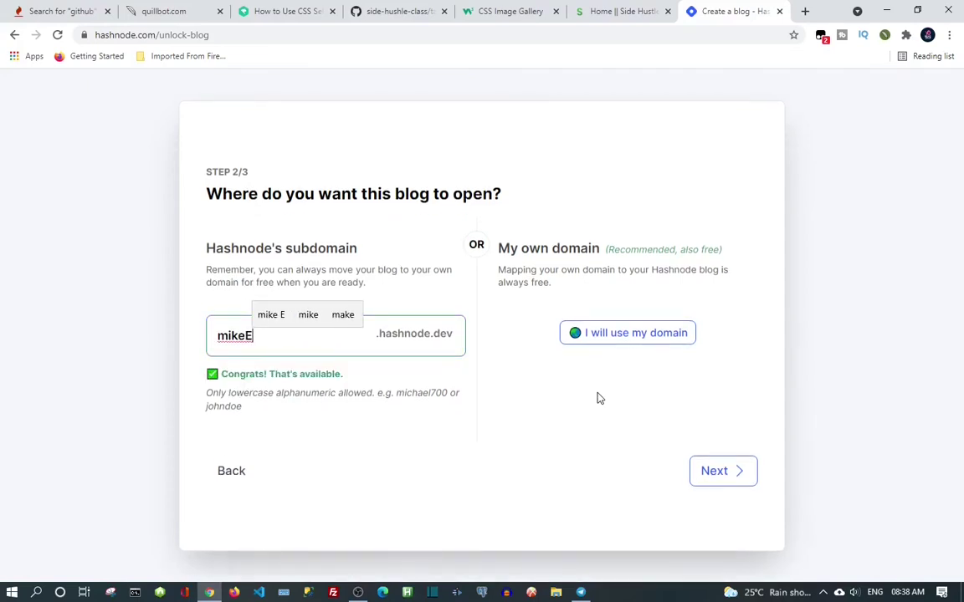
type("t")
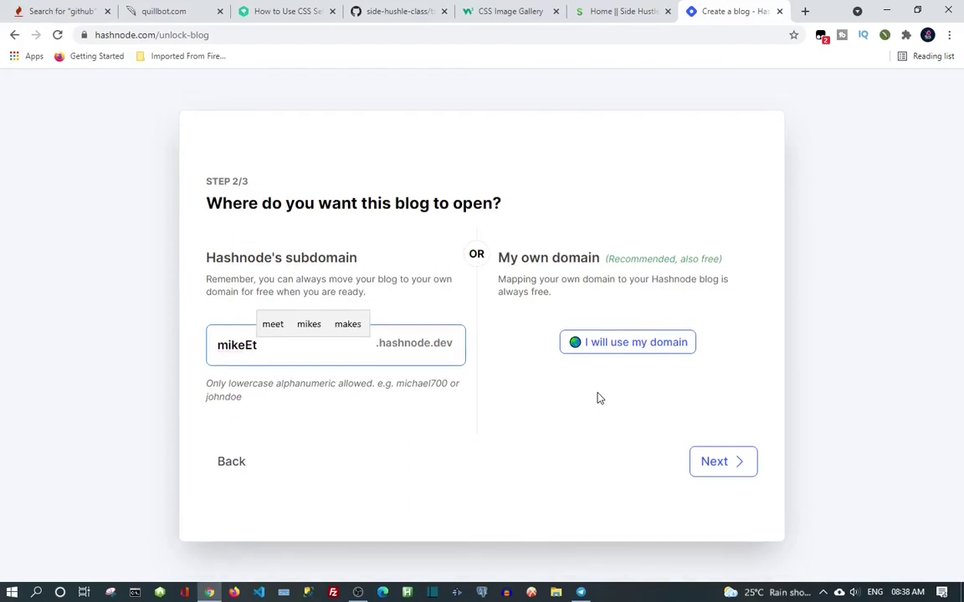
type("ec")
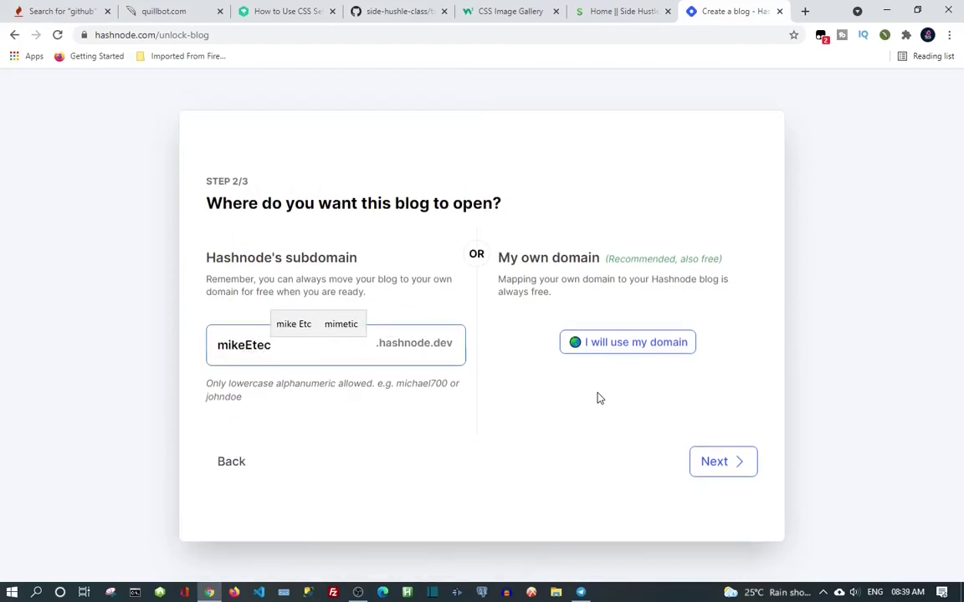
type("h")
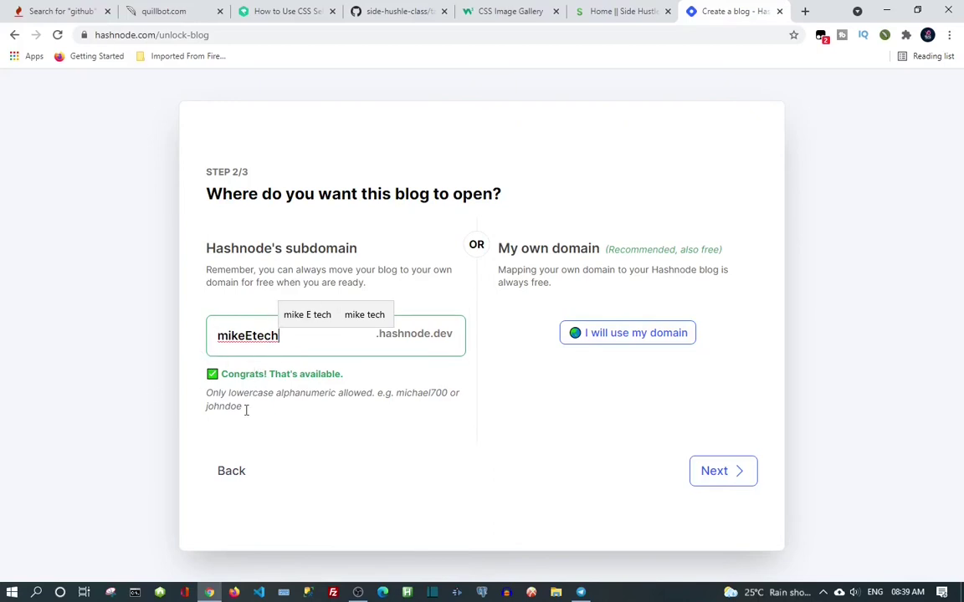
Submit the available subdomain to reach the 'You are all set!' screen
left_click(726, 480)
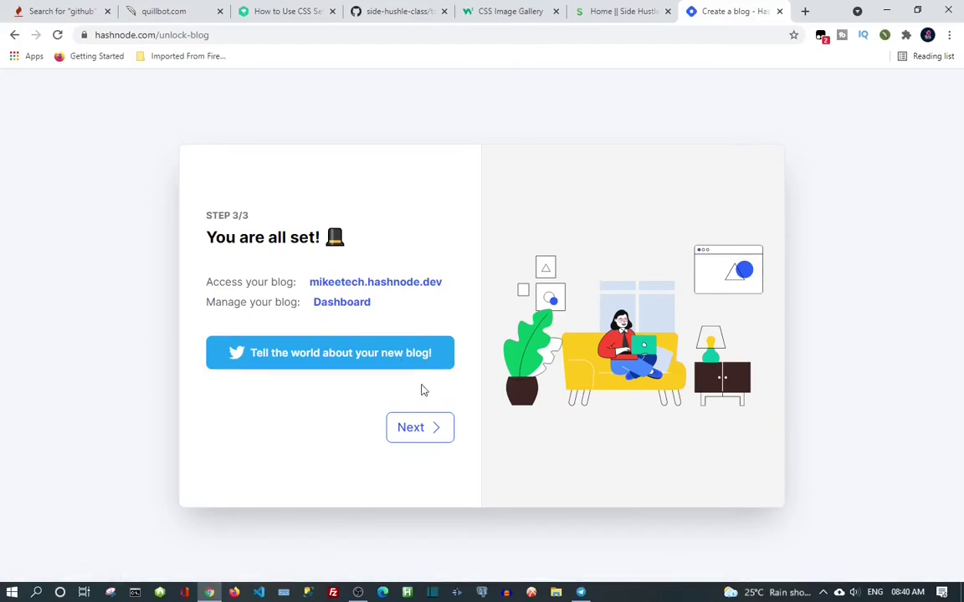
Follow #javascript, #python, #beginners, #reactjs, #css, #python3, #react-native, #angularjs, #github and #developer
left_click(421, 431)
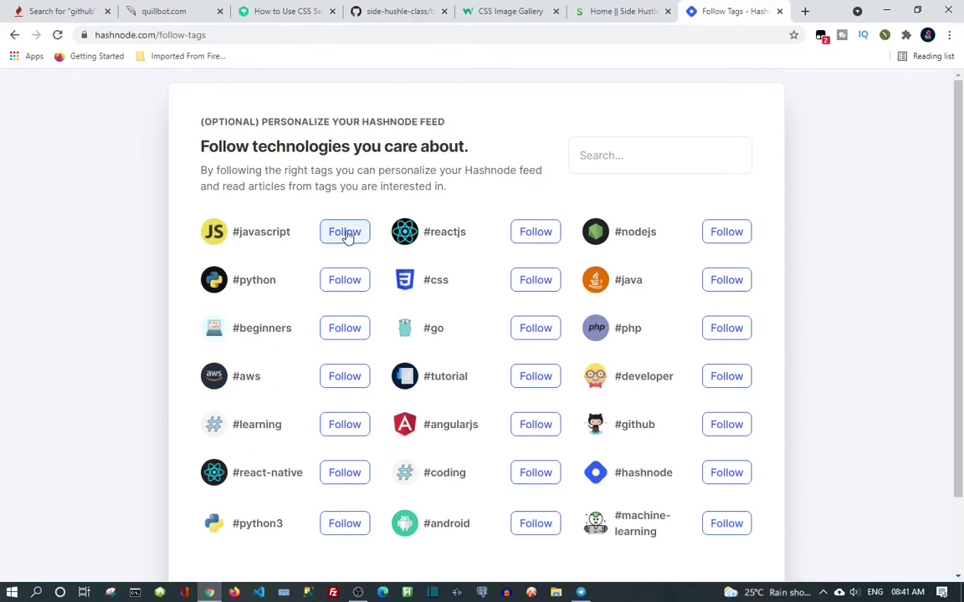
left_click(352, 237)
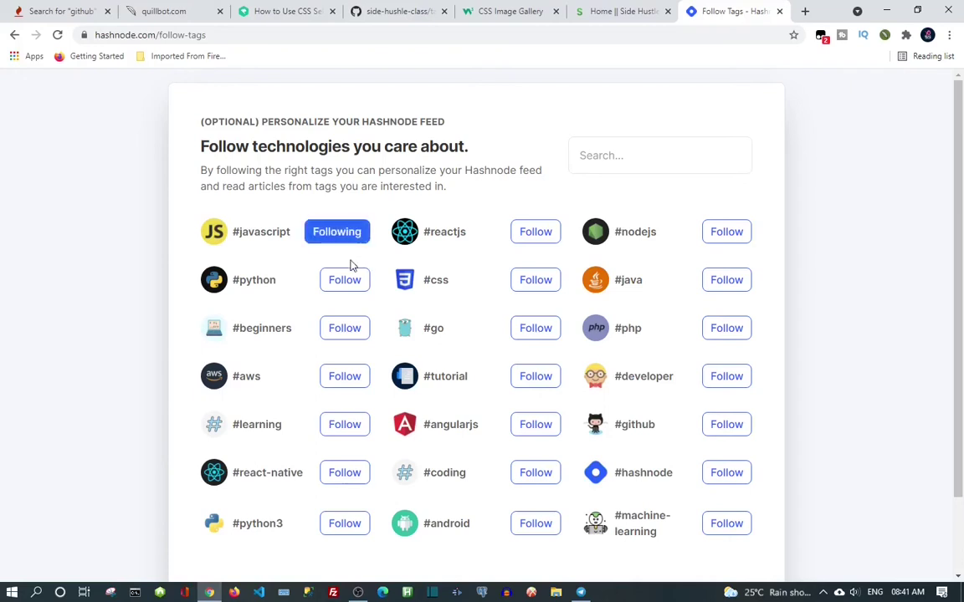
left_click(352, 283)
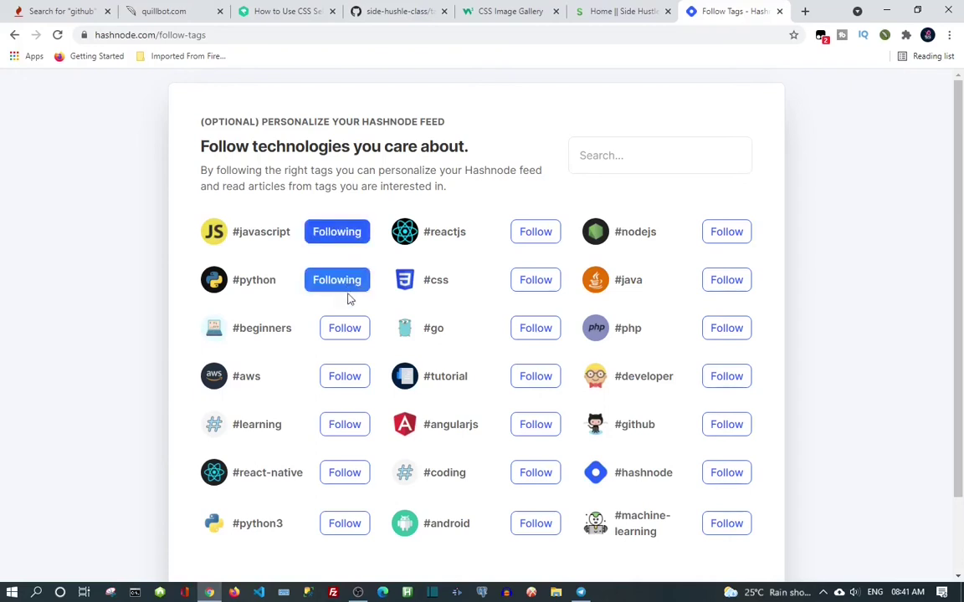
left_click(344, 335)
left_click(540, 238)
left_click(538, 284)
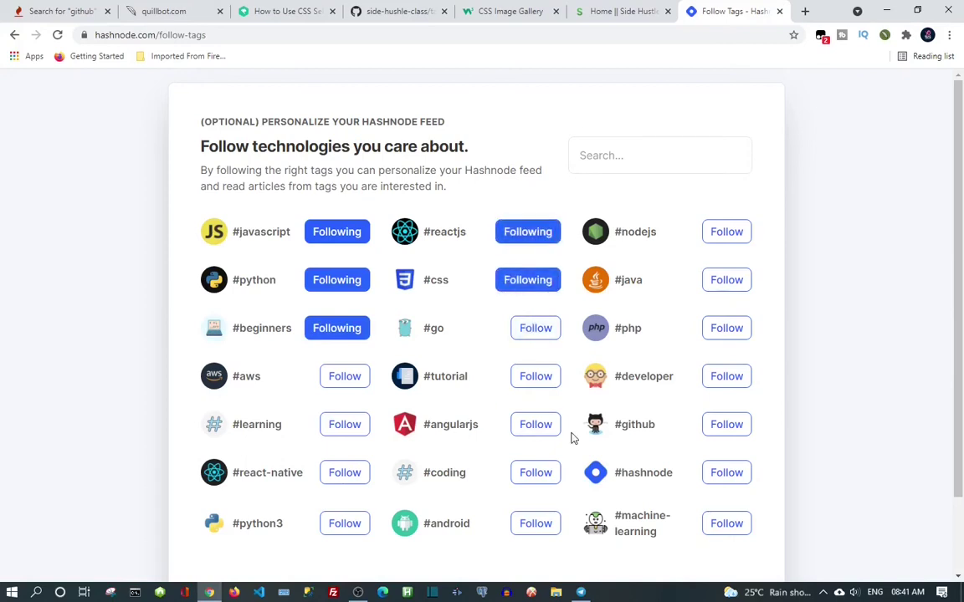
left_click(334, 525)
left_click(342, 474)
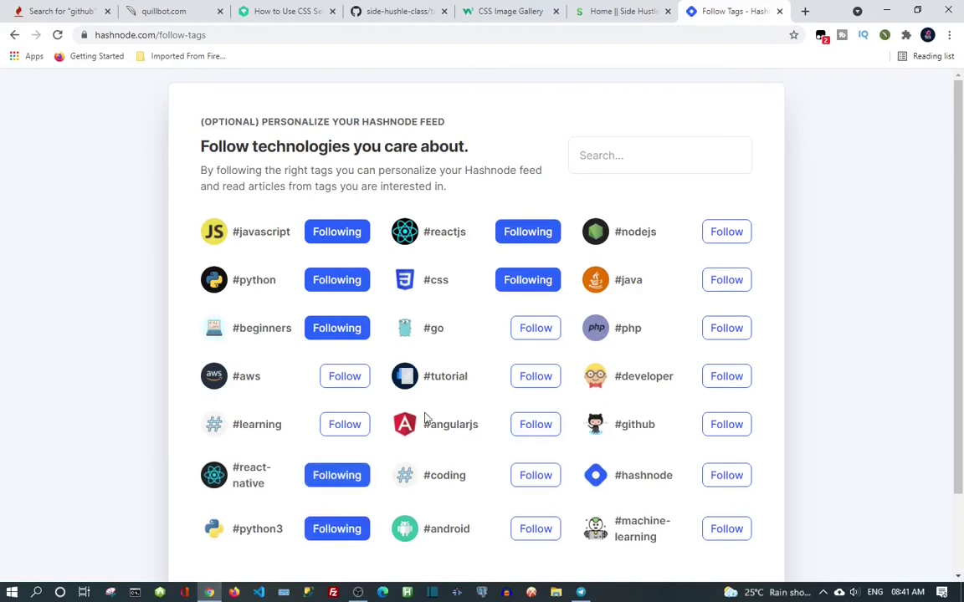
left_click(540, 425)
left_click(720, 427)
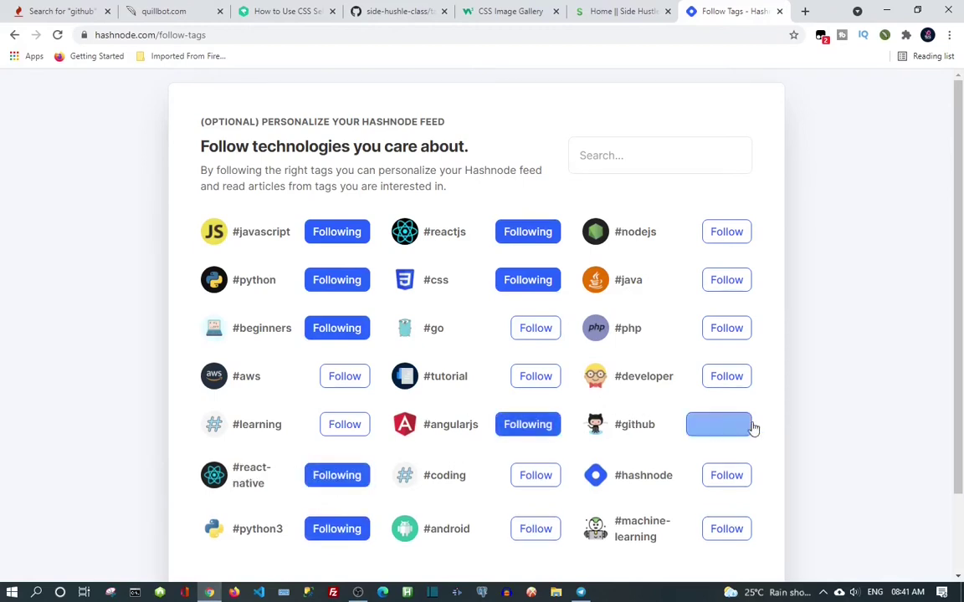
left_click(740, 377)
Follow #php, #nodejs, #machine-learning, #aws, #learning, #android, #coding, #tutorial and #go, then finish
left_click(736, 330)
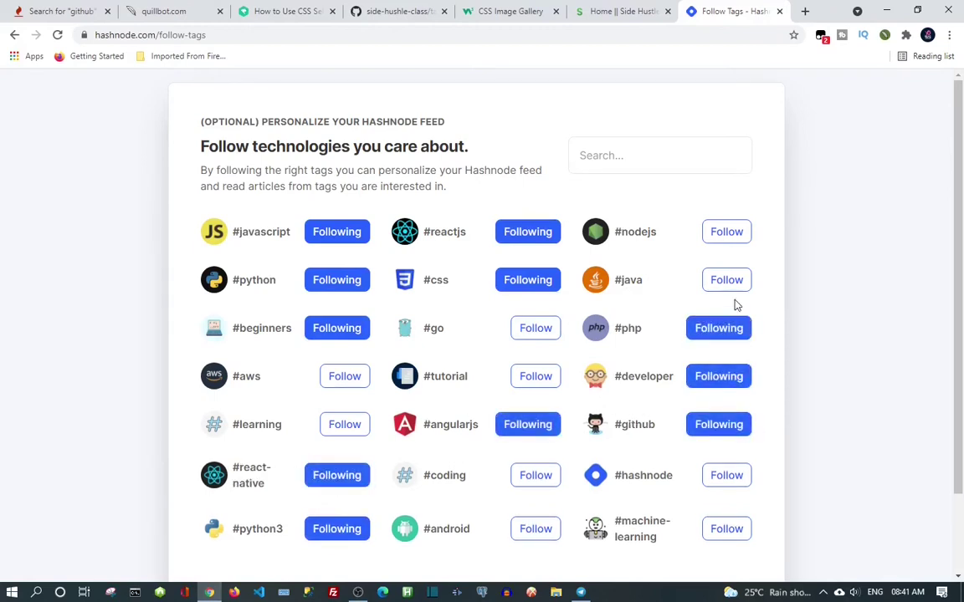
left_click(730, 237)
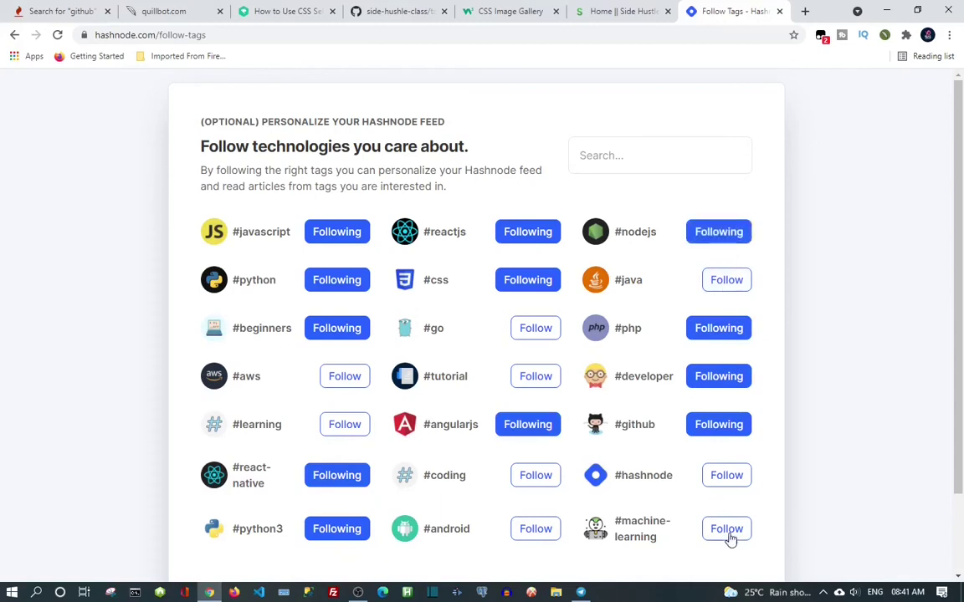
left_click(728, 535)
left_click(350, 381)
left_click(352, 427)
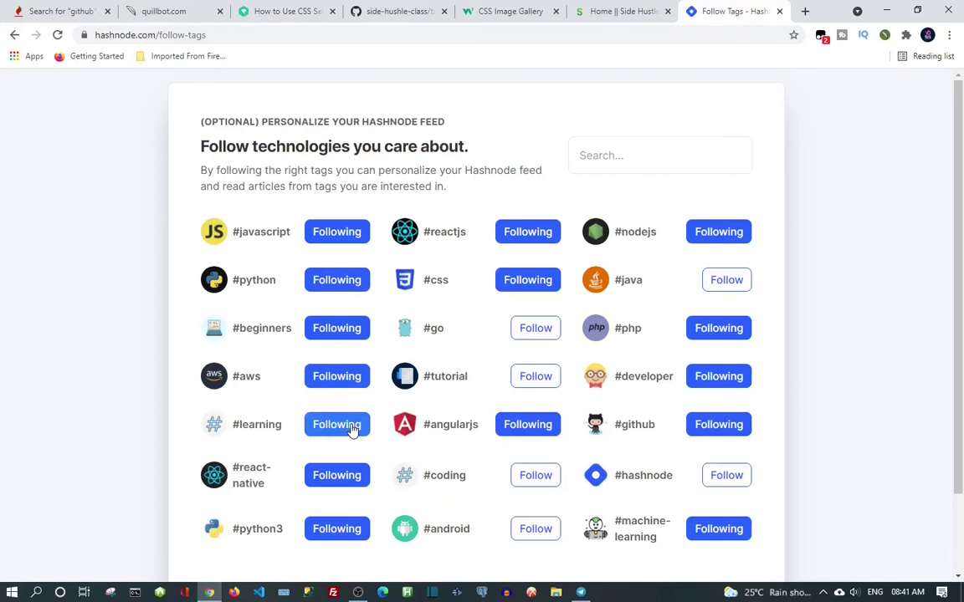
left_click(528, 534)
left_click(538, 478)
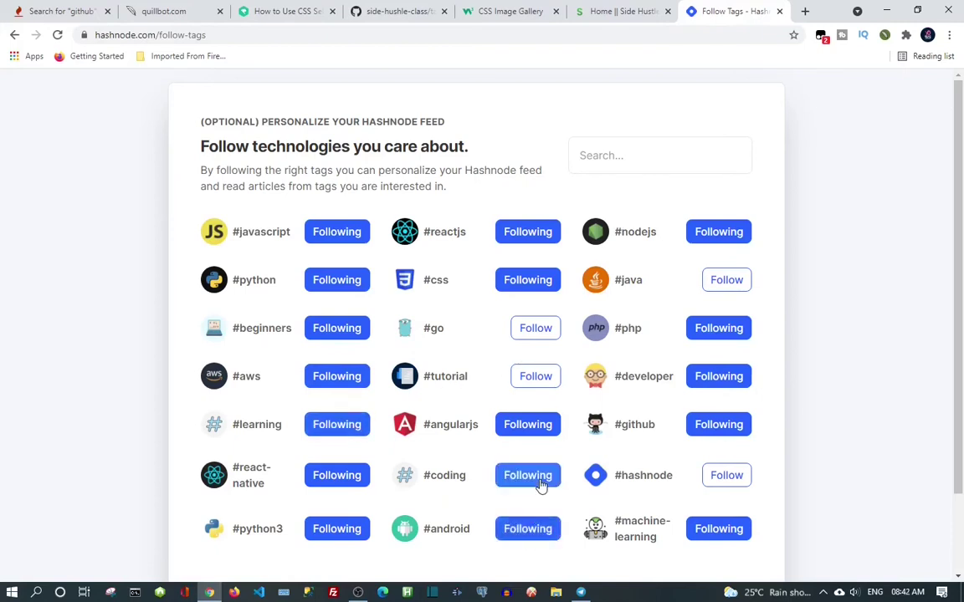
left_click(548, 379)
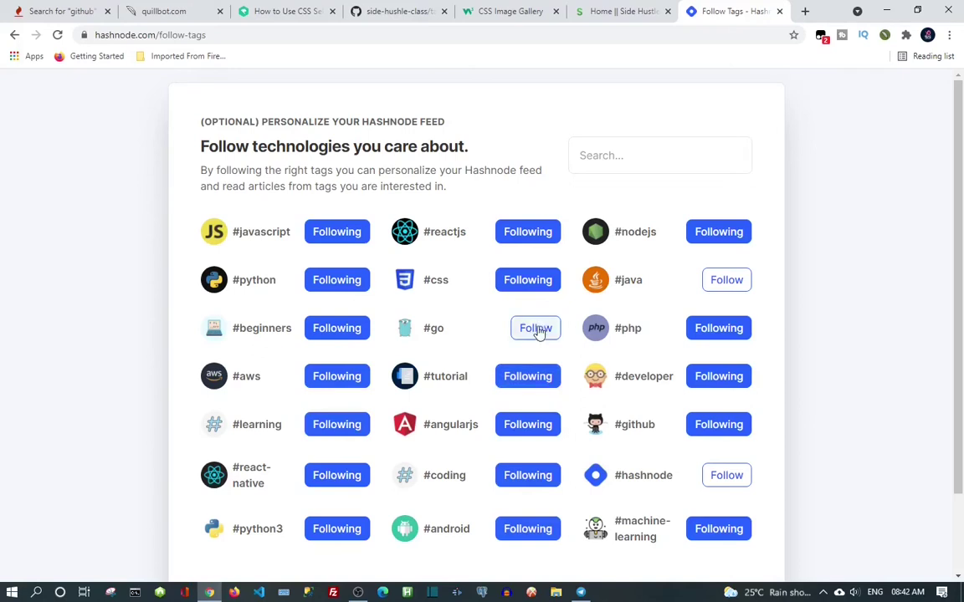
left_click(536, 329)
scroll(641, 334, "down", 2)
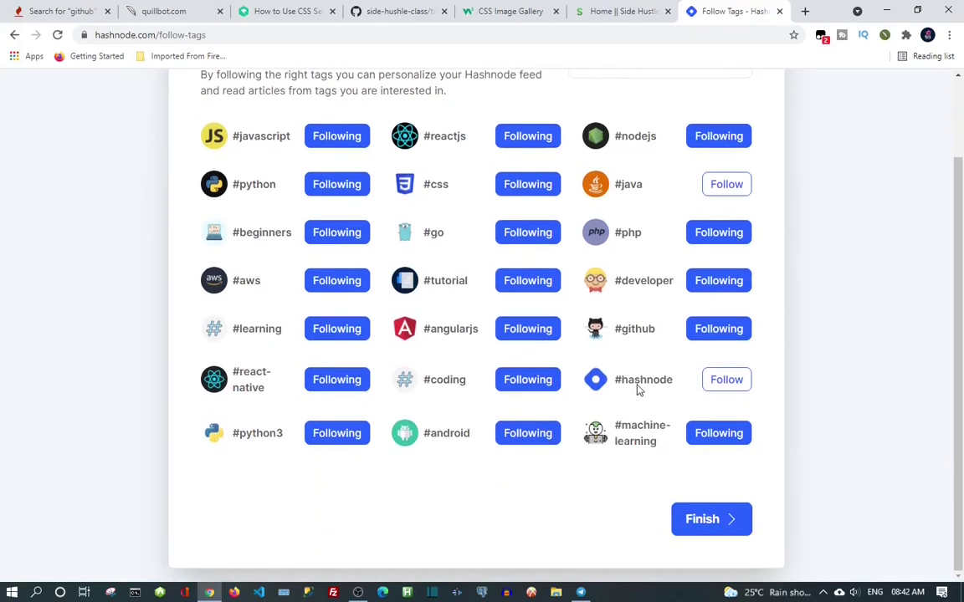
left_click(700, 529)
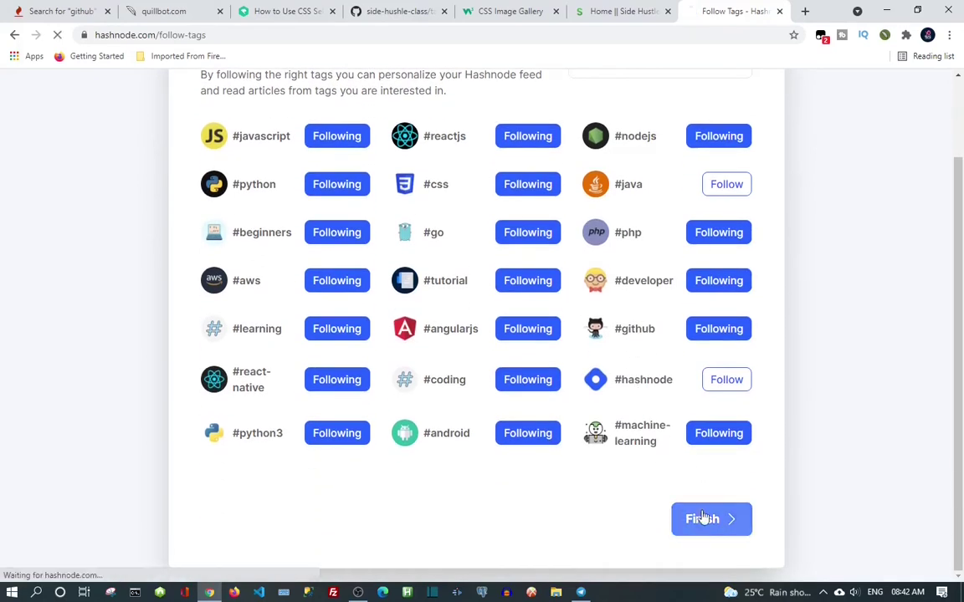
left_click(711, 381)
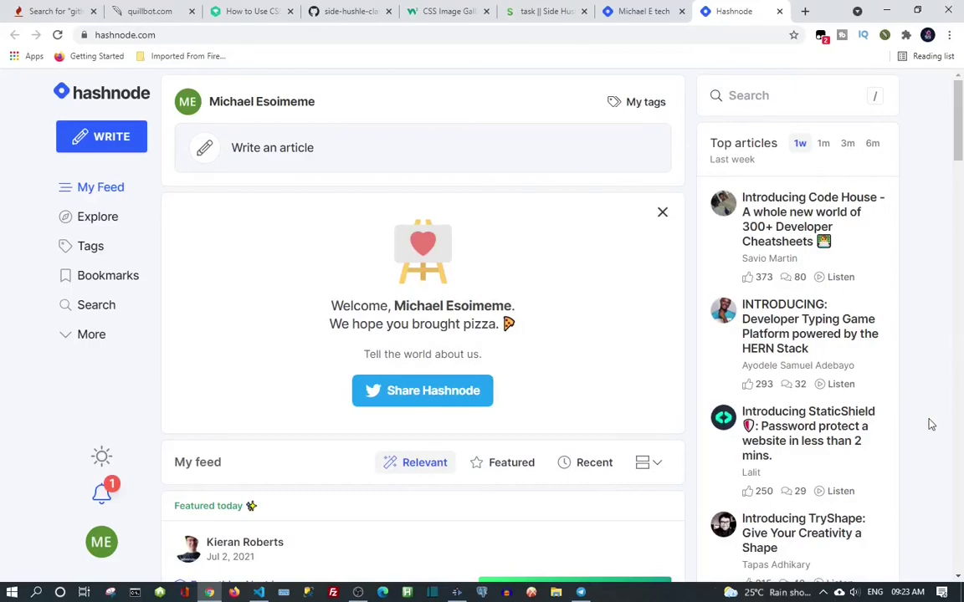
scroll(469, 442, "down", 7)
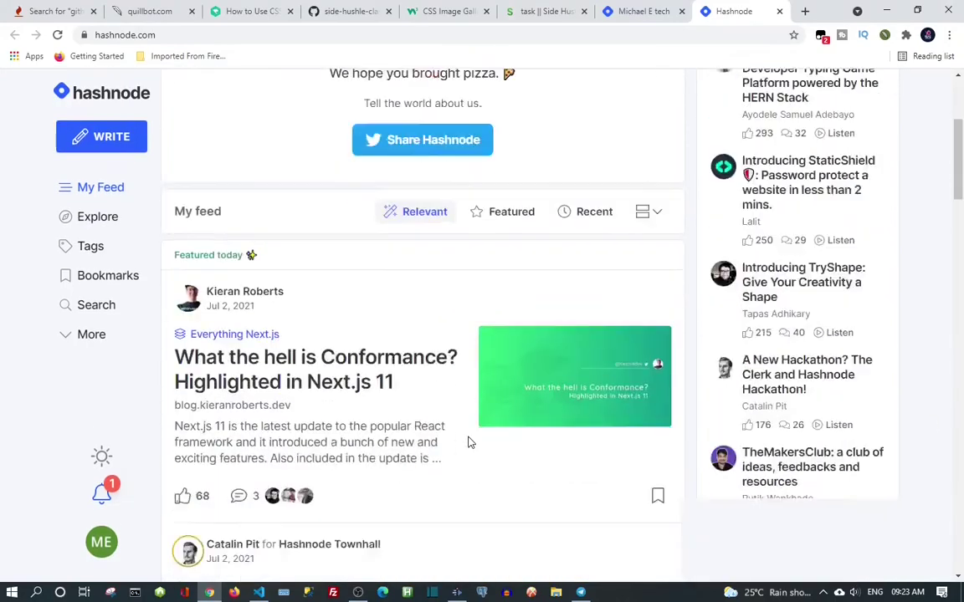
scroll(467, 449, "down", 3)
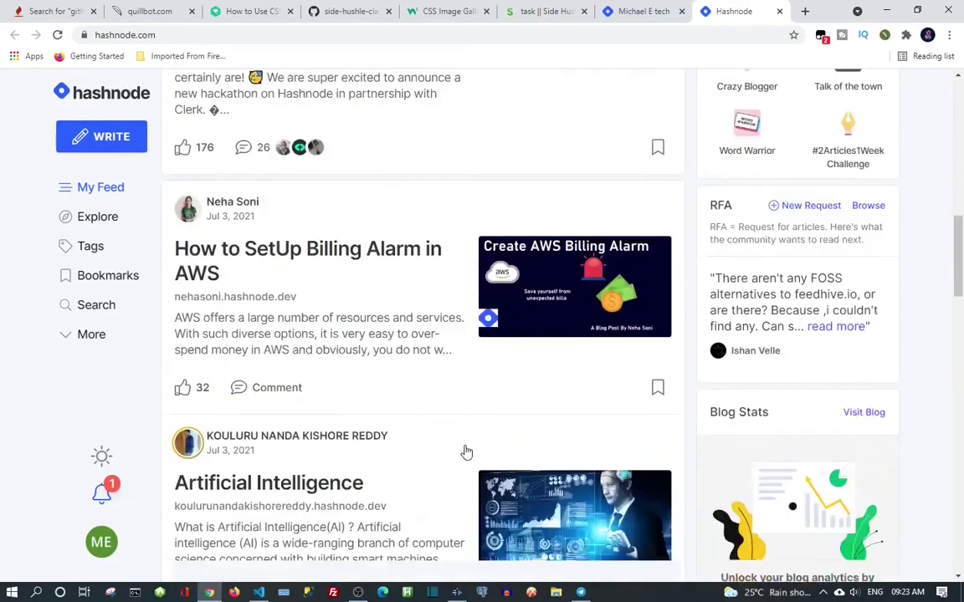
scroll(467, 449, "up", 3)
scroll(467, 452, "up", 4)
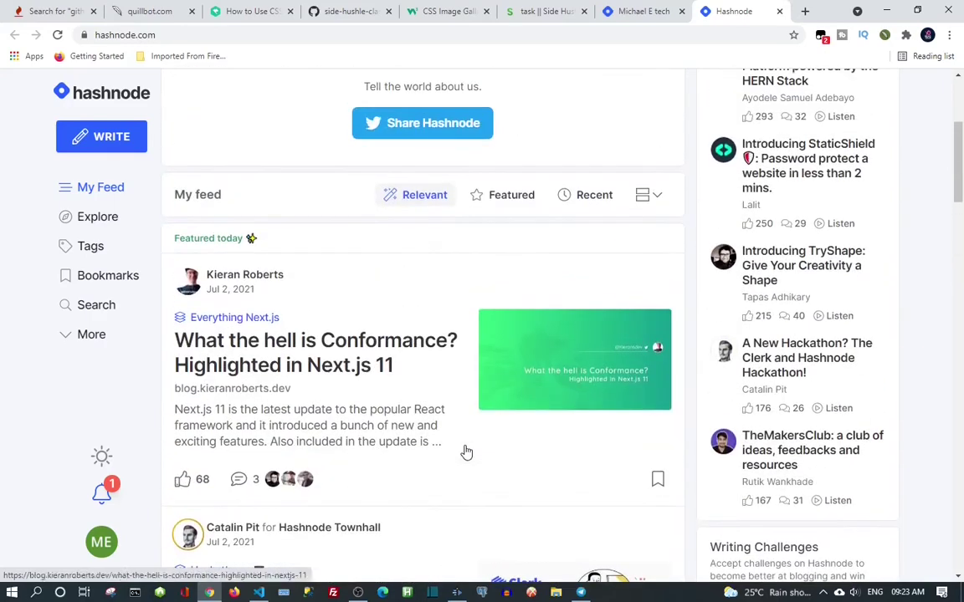
scroll(466, 452, "down", 2)
scroll(407, 517, "up", 4)
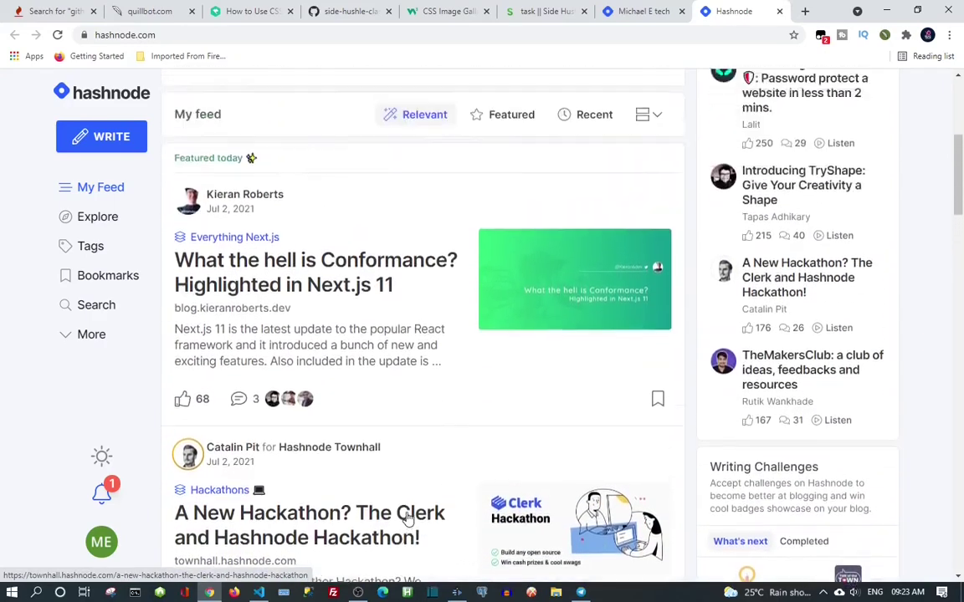
scroll(410, 515, "down", 7)
scroll(410, 513, "up", 8)
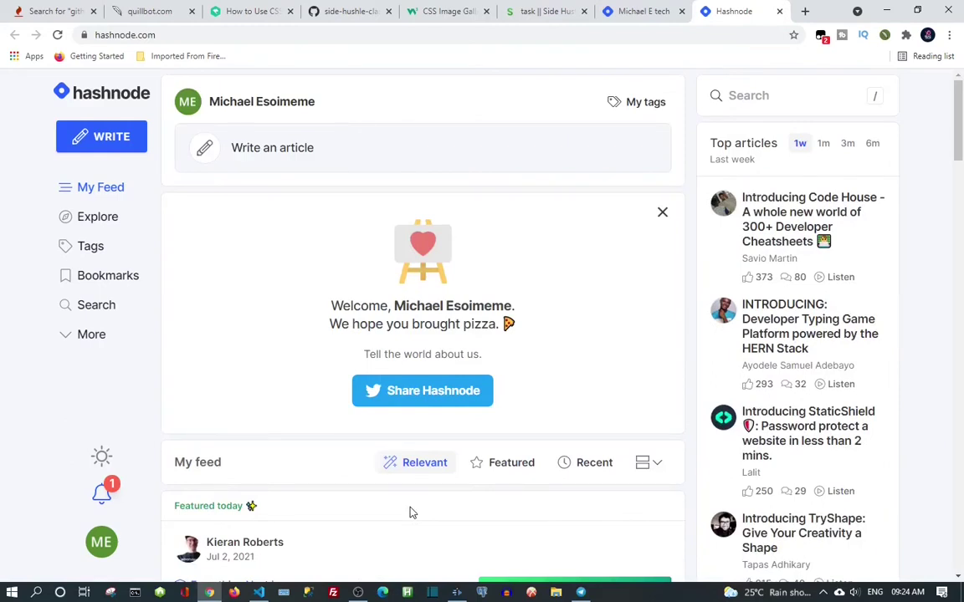
Start a new article draft, enter its title, and place the cursor in the body
left_click(276, 157)
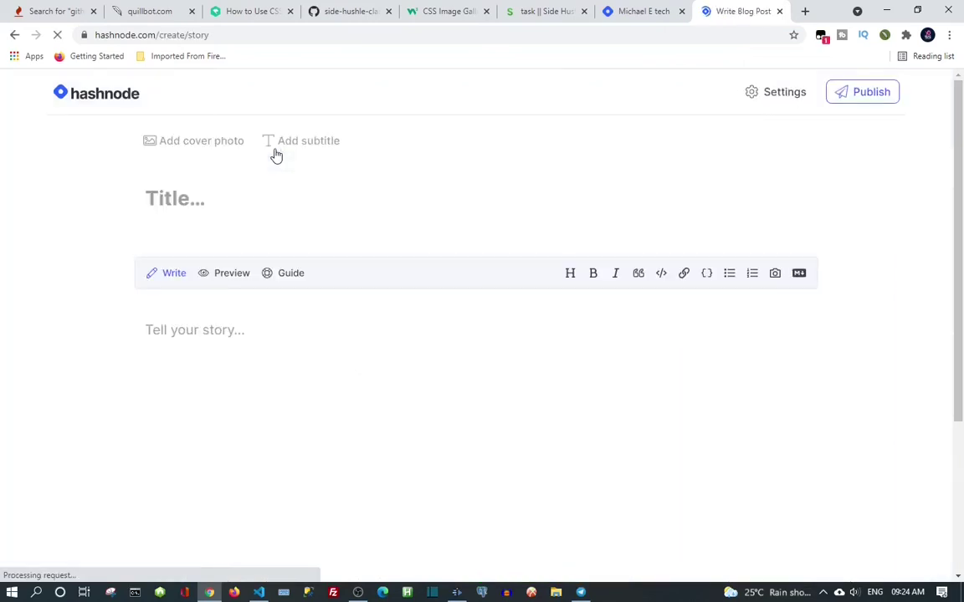
left_click(154, 186)
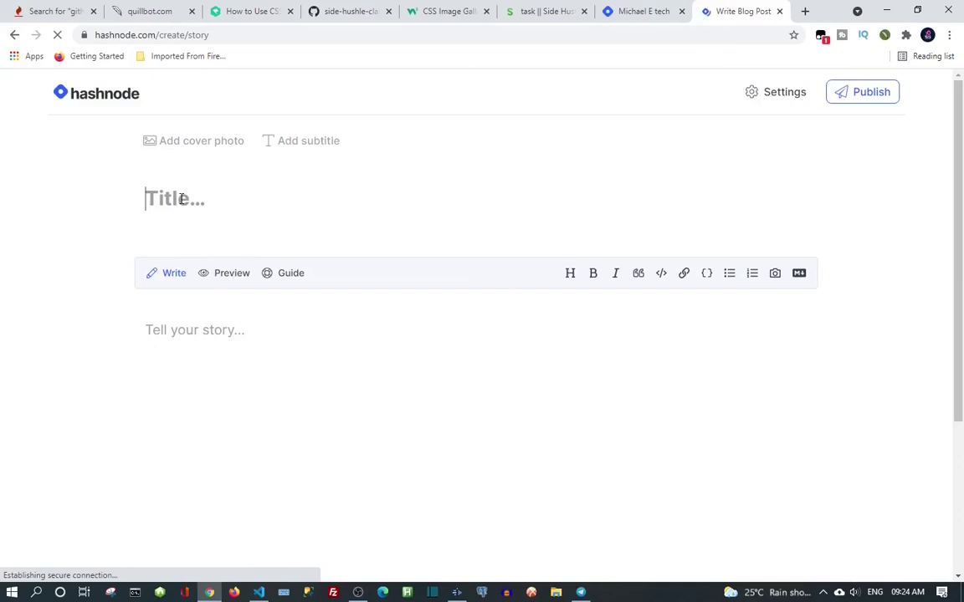
type("love")
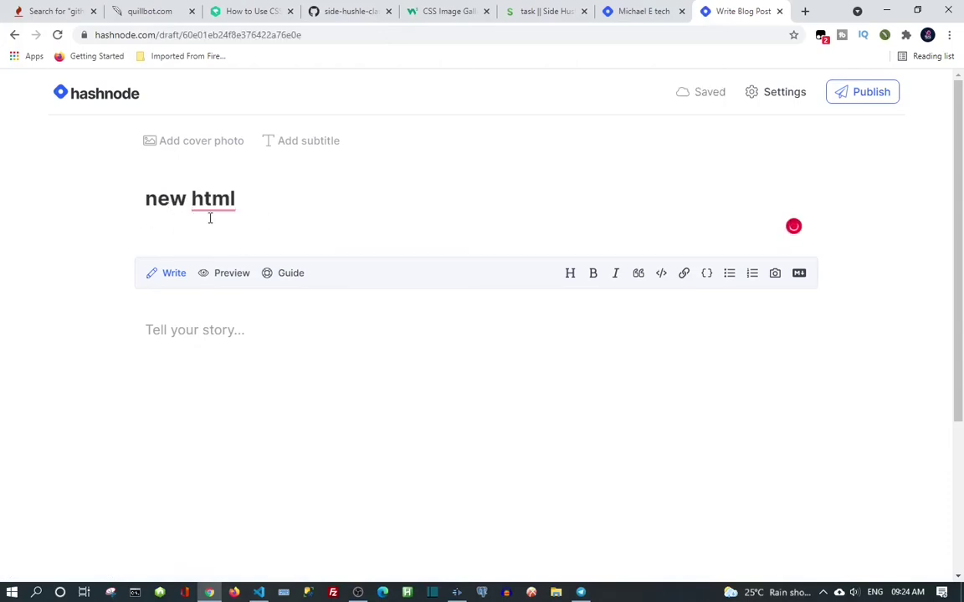
left_click(192, 334)
Insert a code block and paste the Mini App HTML page with its CSS styles
left_click(662, 276)
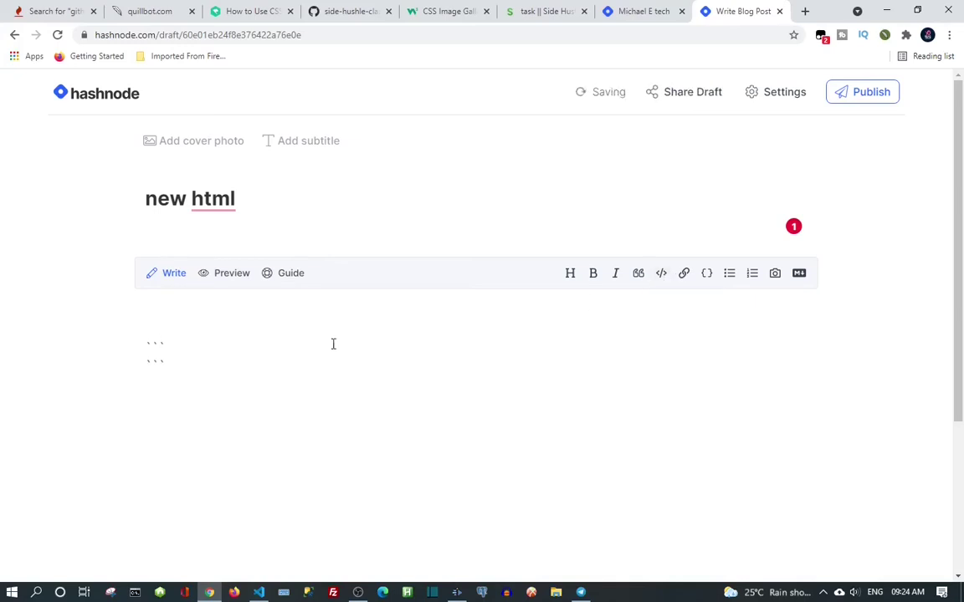
right_click(154, 355)
left_click(223, 459)
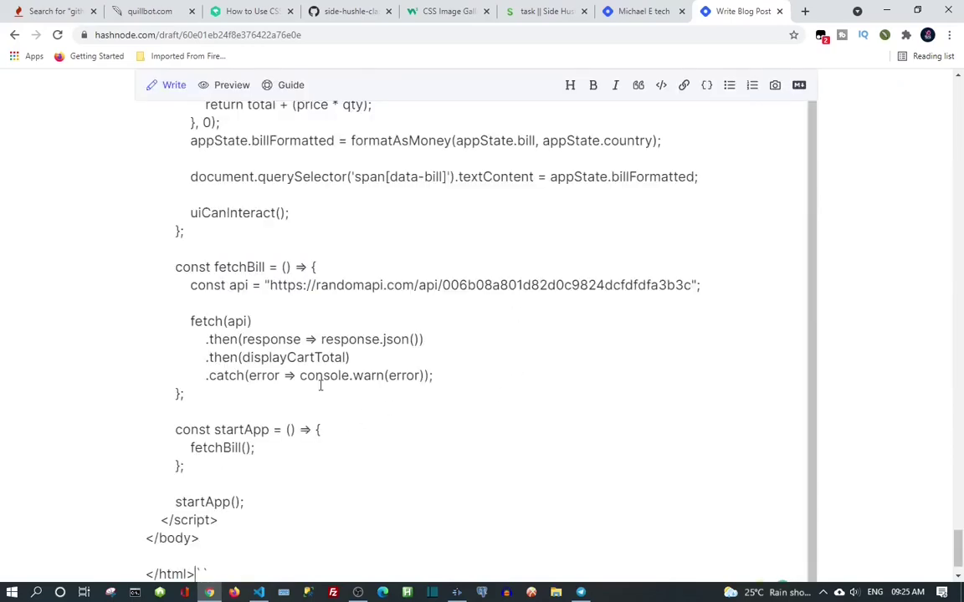
scroll(353, 398, "up", 10)
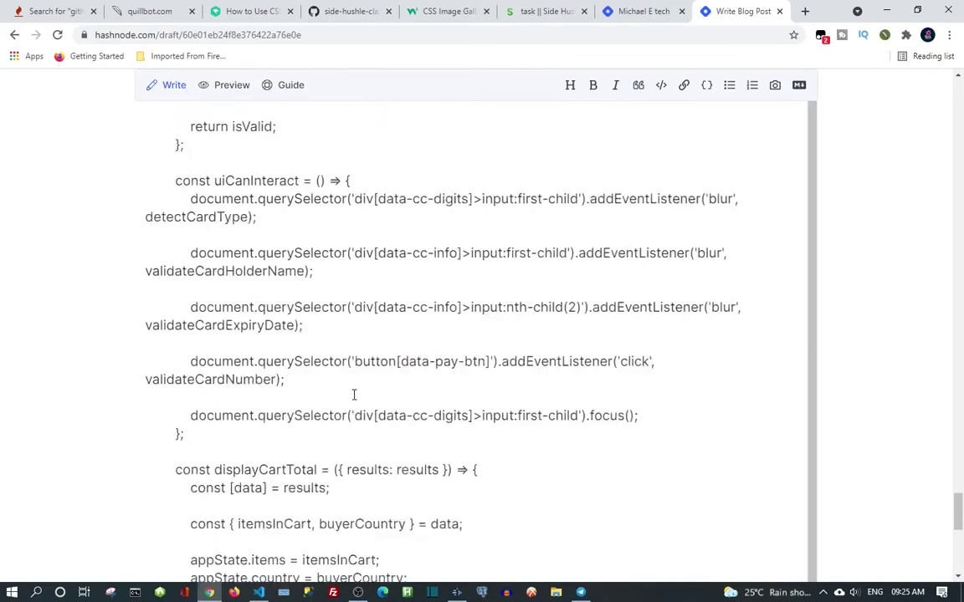
scroll(353, 398, "up", 12)
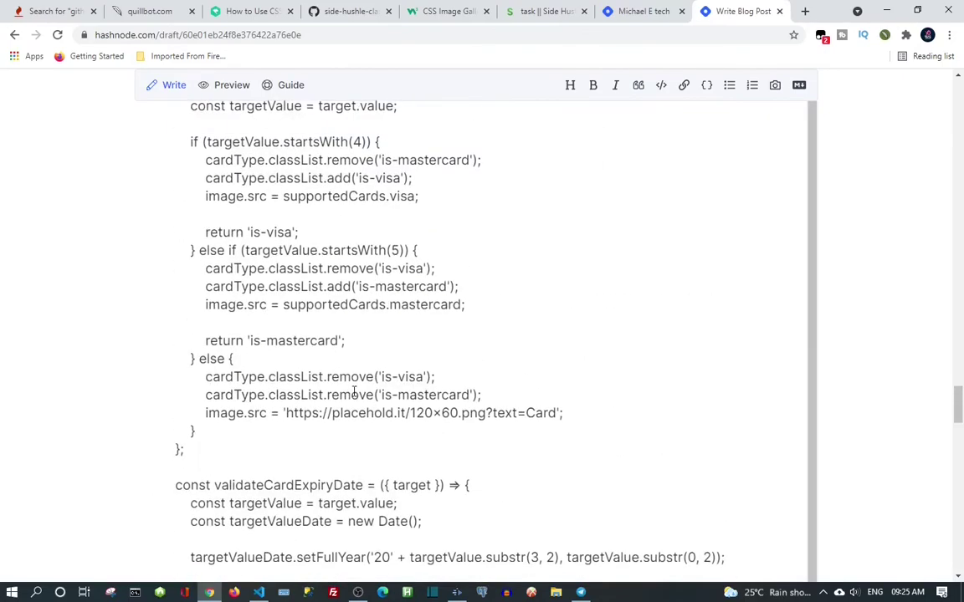
scroll(353, 391, "up", 12)
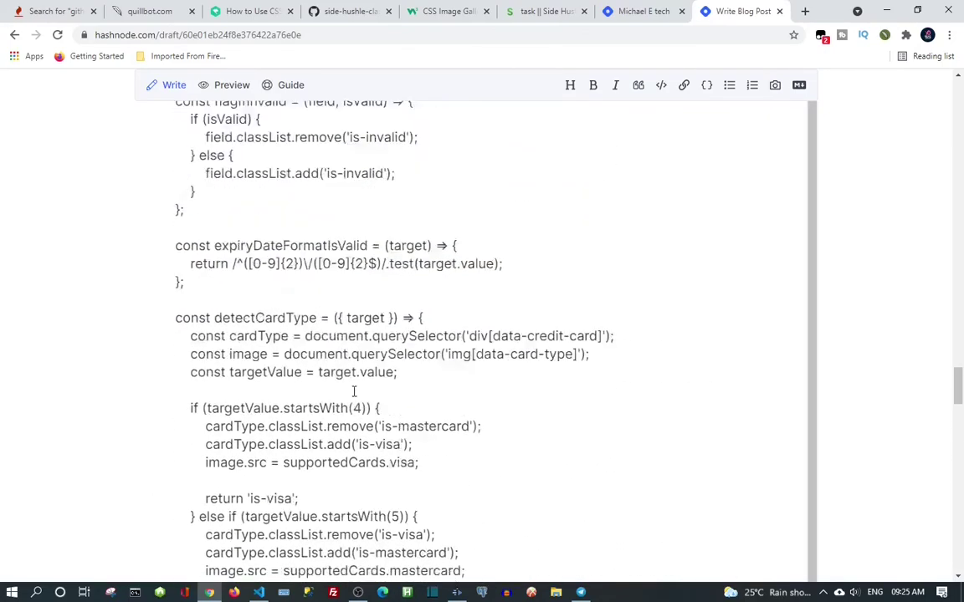
scroll(353, 390, "up", 15)
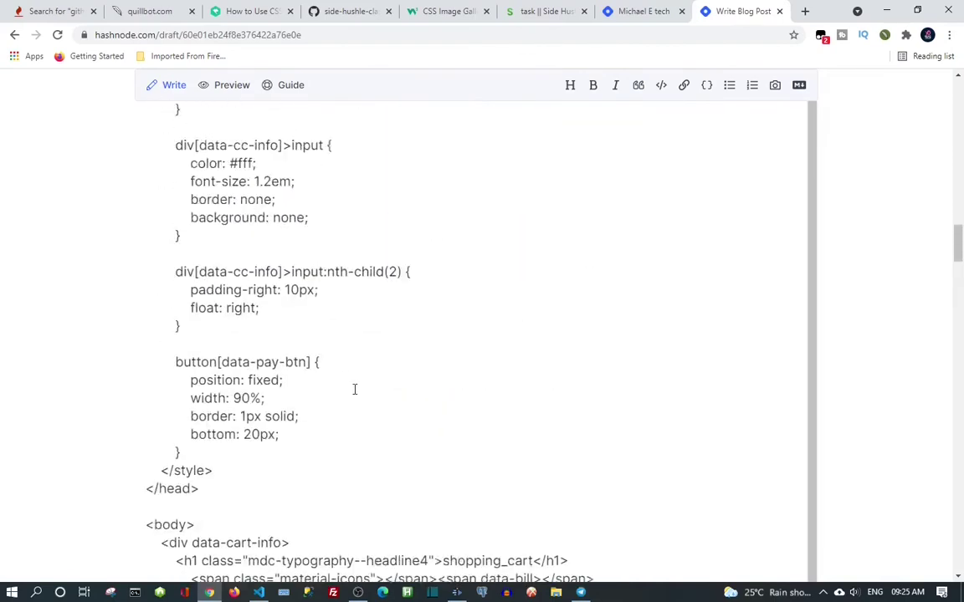
scroll(354, 389, "up", 15)
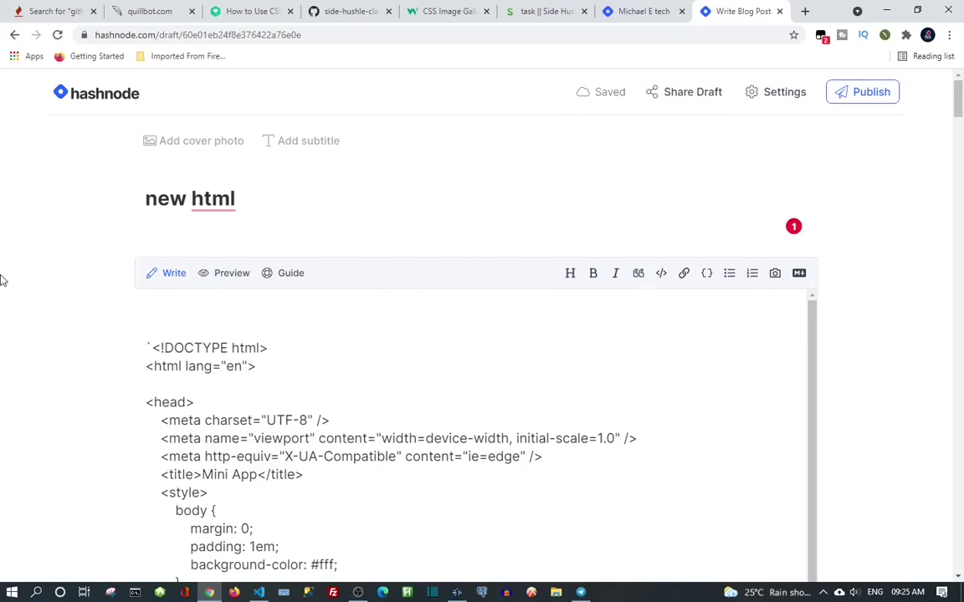
Add a 'yes good' line above the pasted HTML code and make it italic
key("Return")
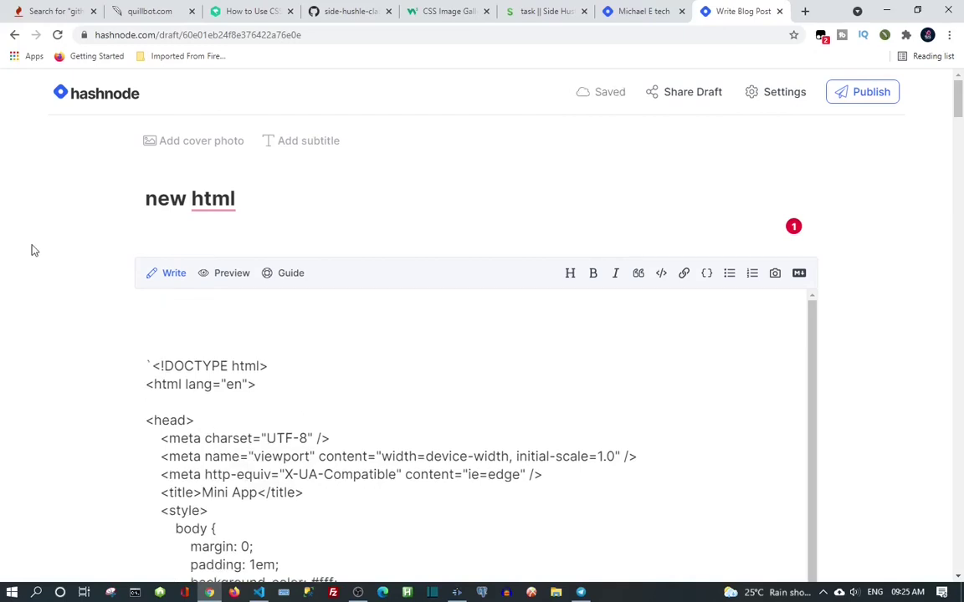
type("yest")
key("BackSpace")
type("good")
left_click_drag(144, 331, 211, 332)
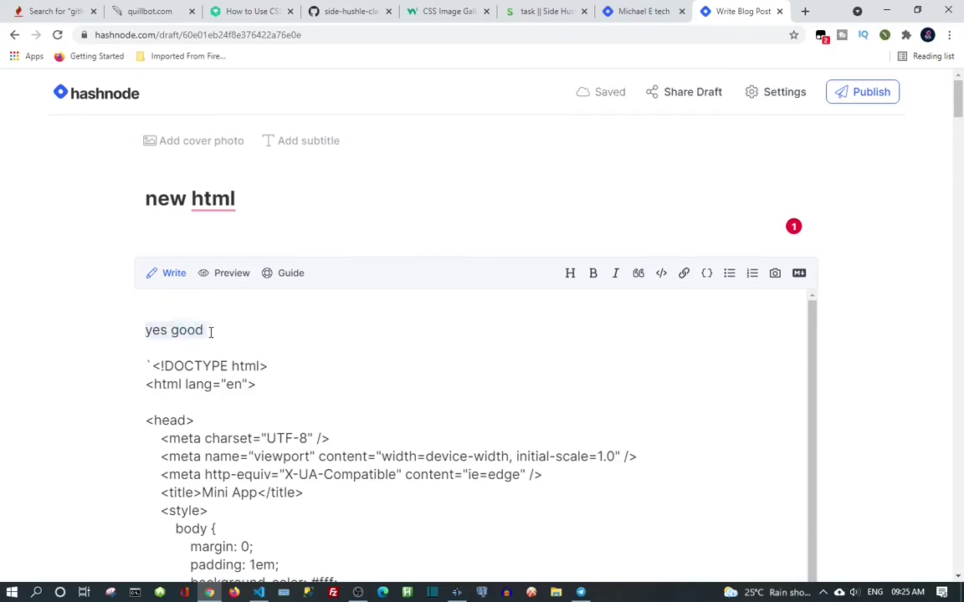
left_click(615, 275)
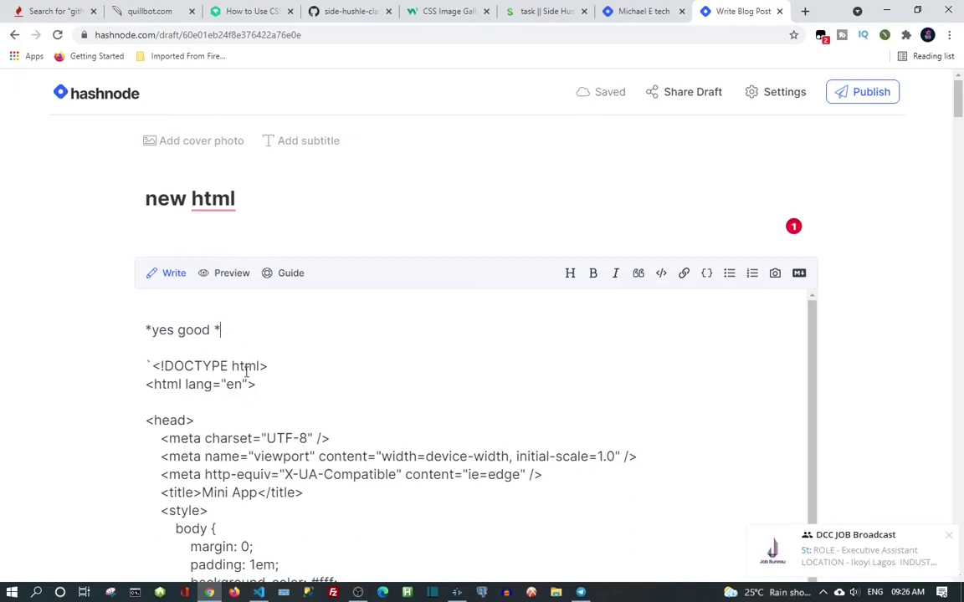
left_click_drag(151, 333, 214, 338)
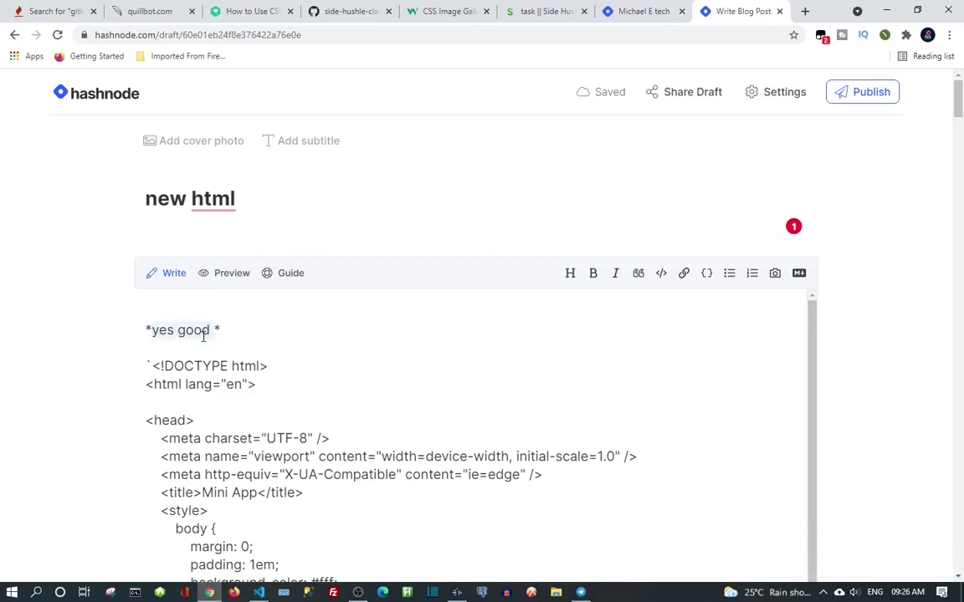
Duplicate 'yes good' at the end of the first line, separated by a space
right_click(203, 337)
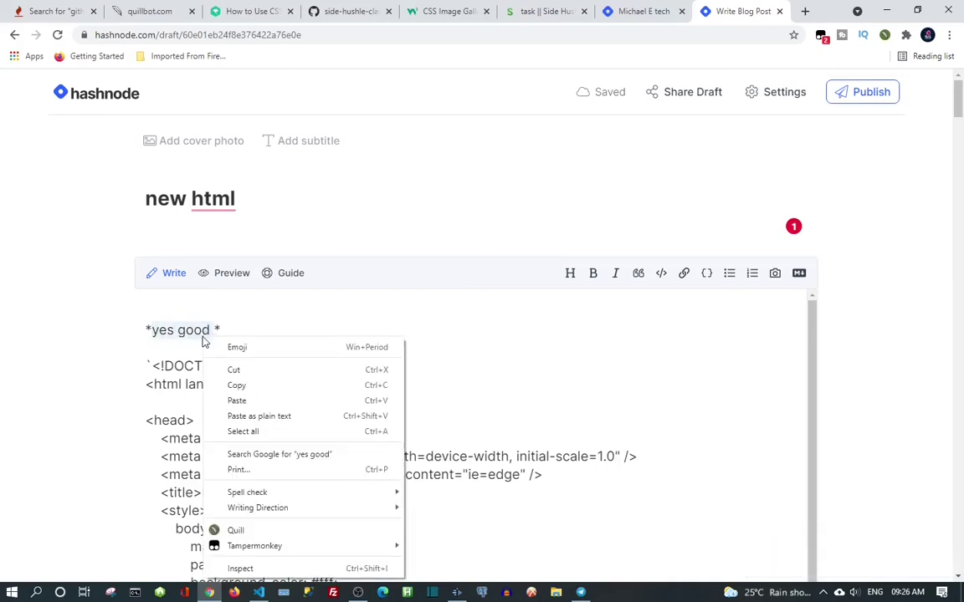
left_click(248, 388)
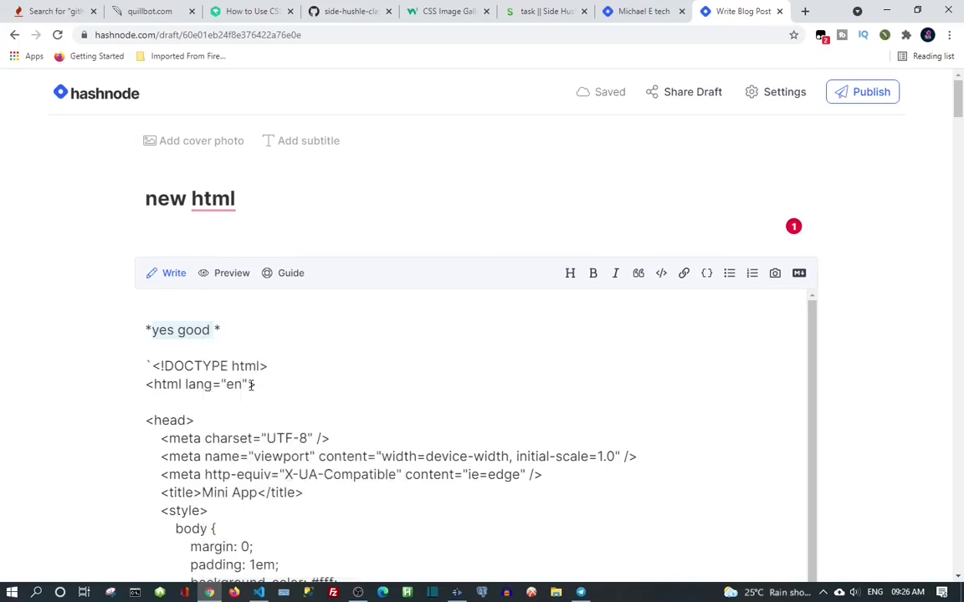
left_click(242, 325)
right_click(241, 333)
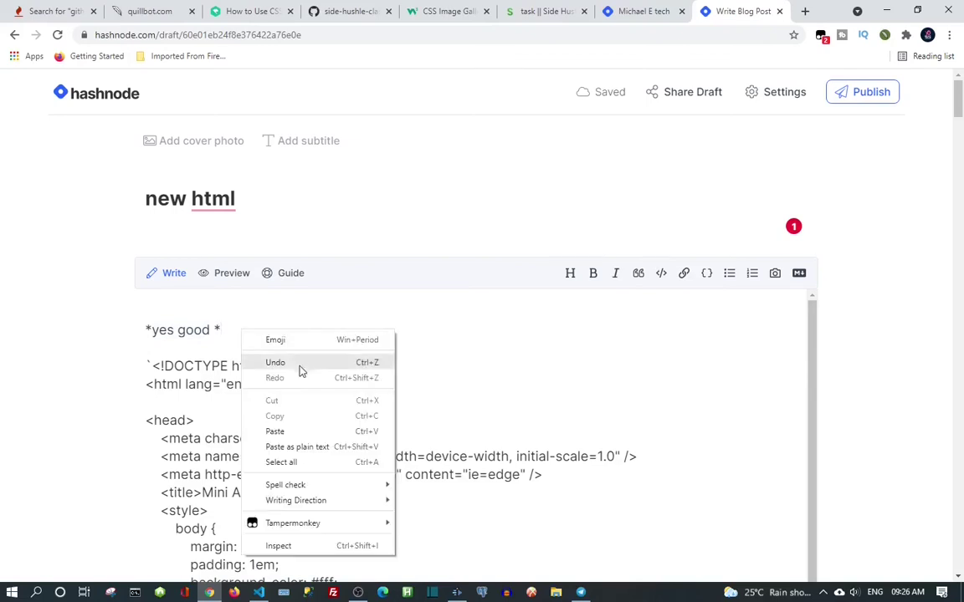
left_click(299, 430)
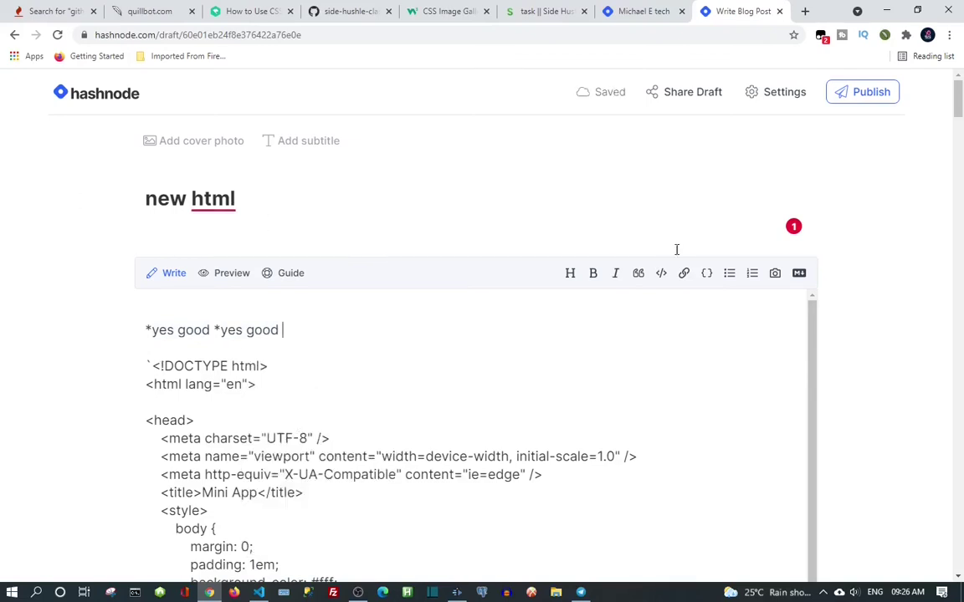
left_click(218, 330)
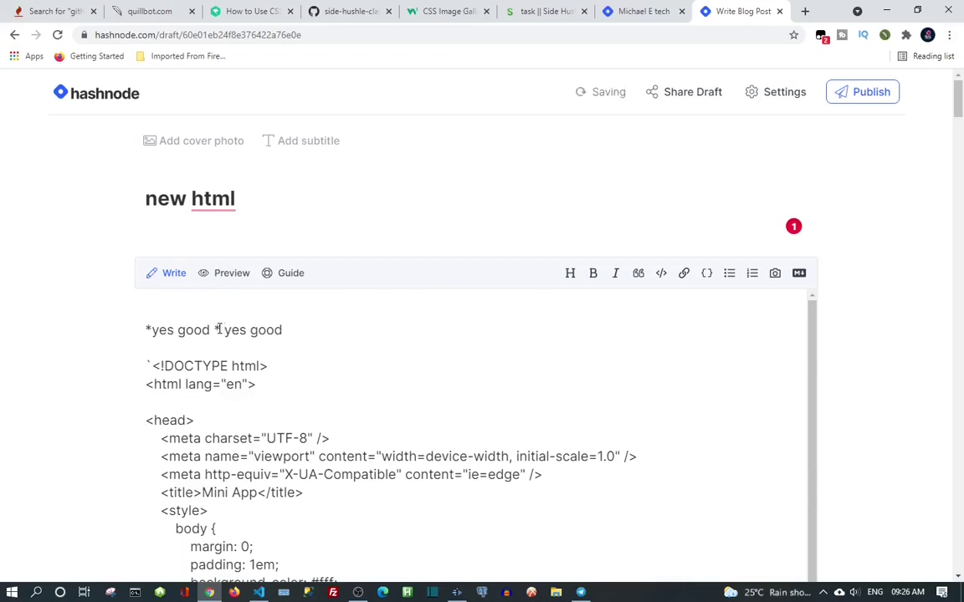
Make the second 'yes good' bold and follow it with plain text 'good test'
left_click(593, 276)
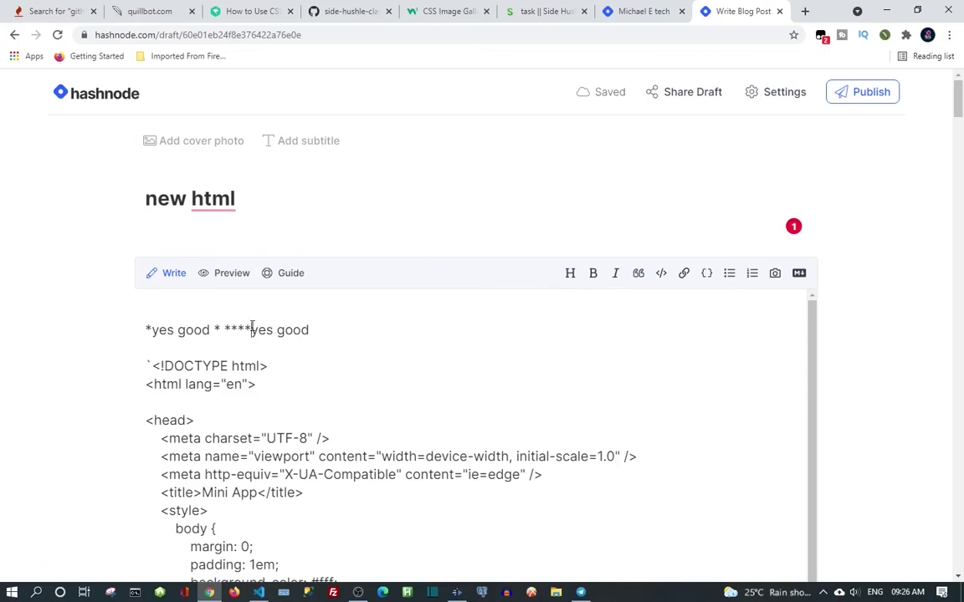
key("BackSpace")
key("BackSpace")
key("BackSpace")
key("BackSpace")
left_click_drag(225, 331, 325, 336)
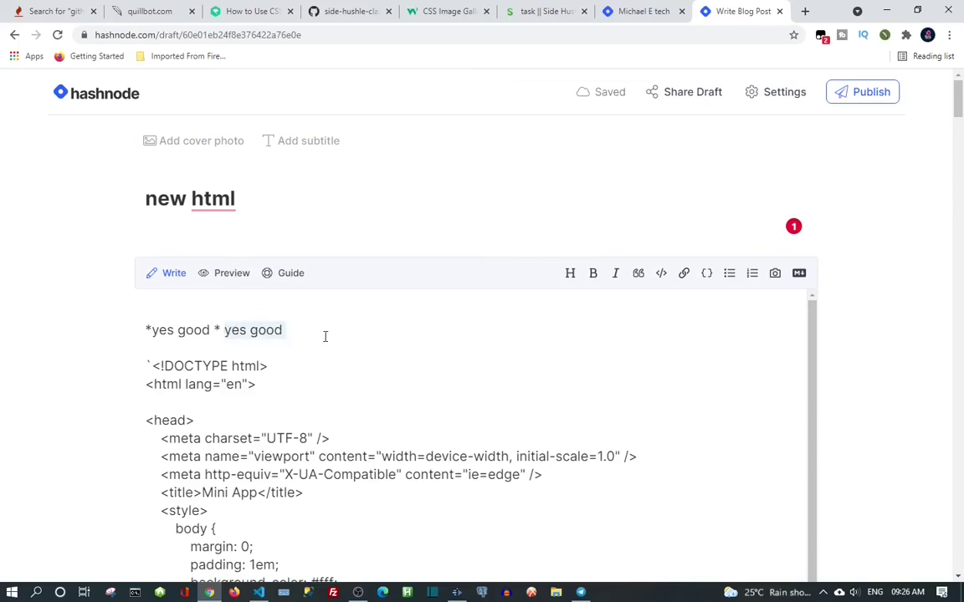
left_click(592, 276)
left_click(593, 276)
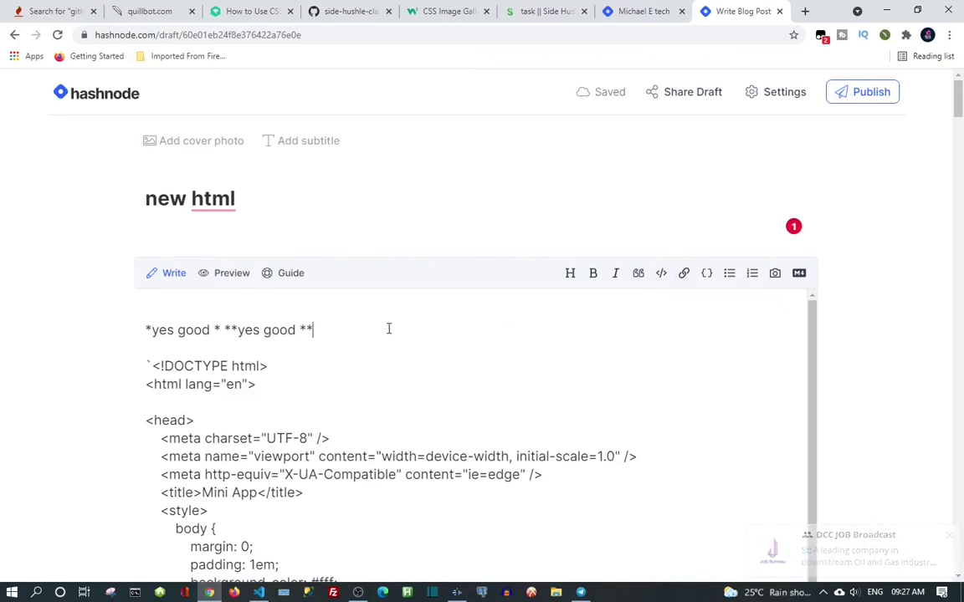
type("gooo")
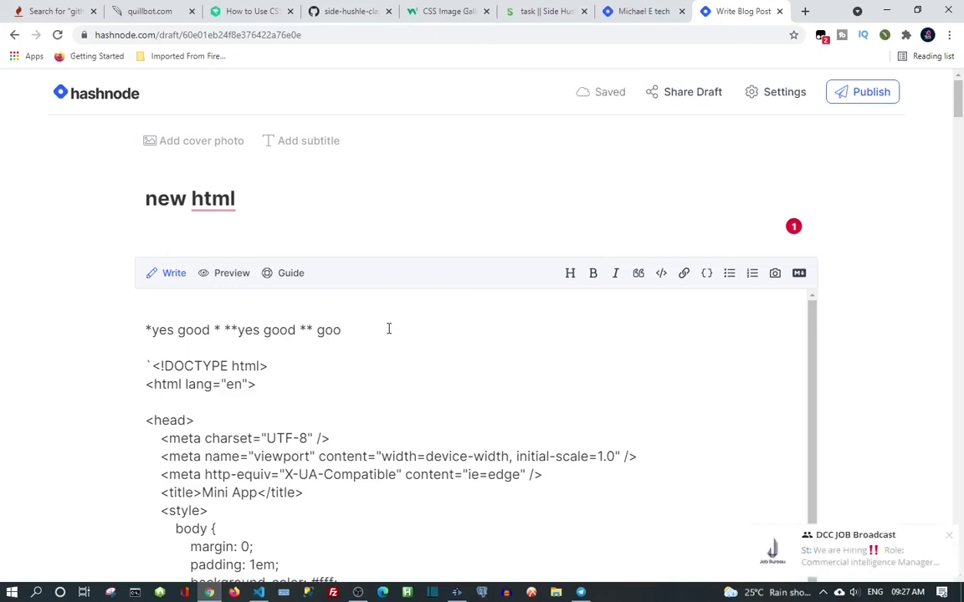
type("d test")
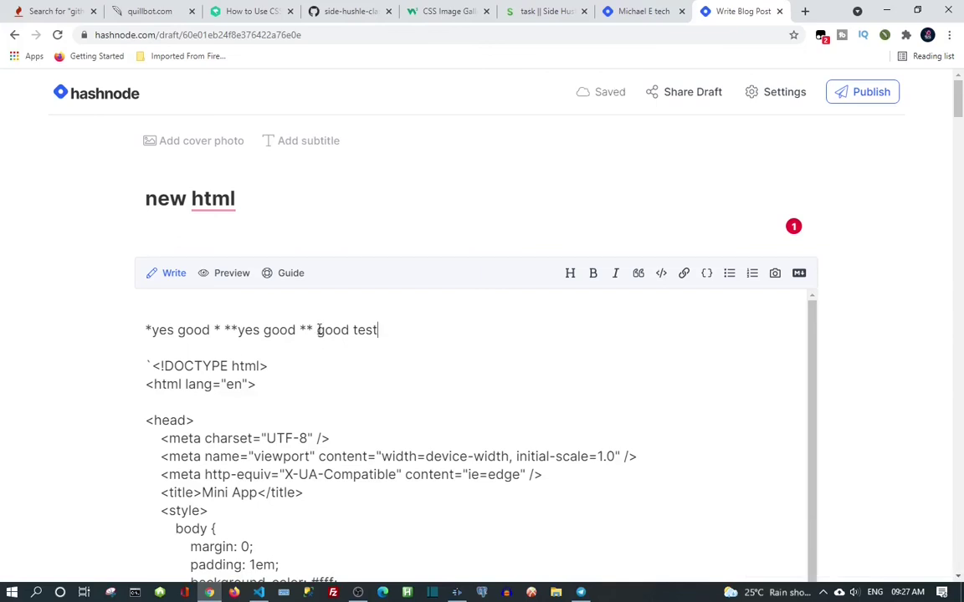
left_click_drag(319, 331, 377, 331)
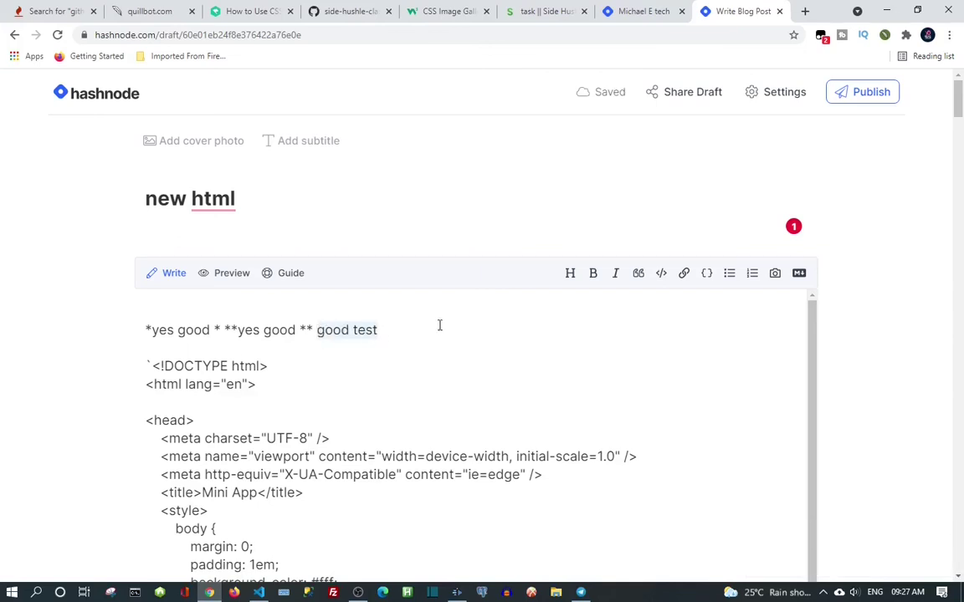
left_click(685, 275)
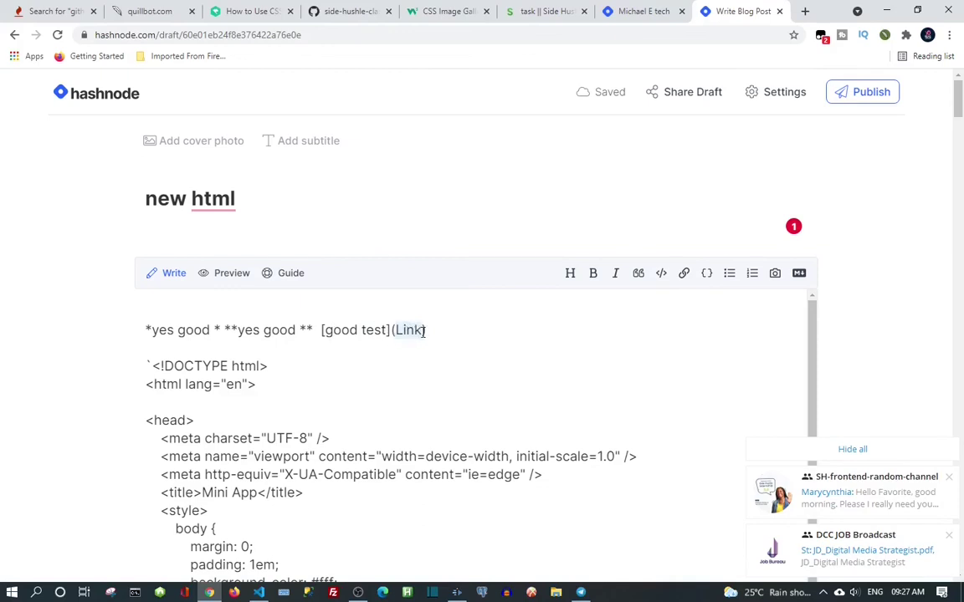
left_click(424, 332)
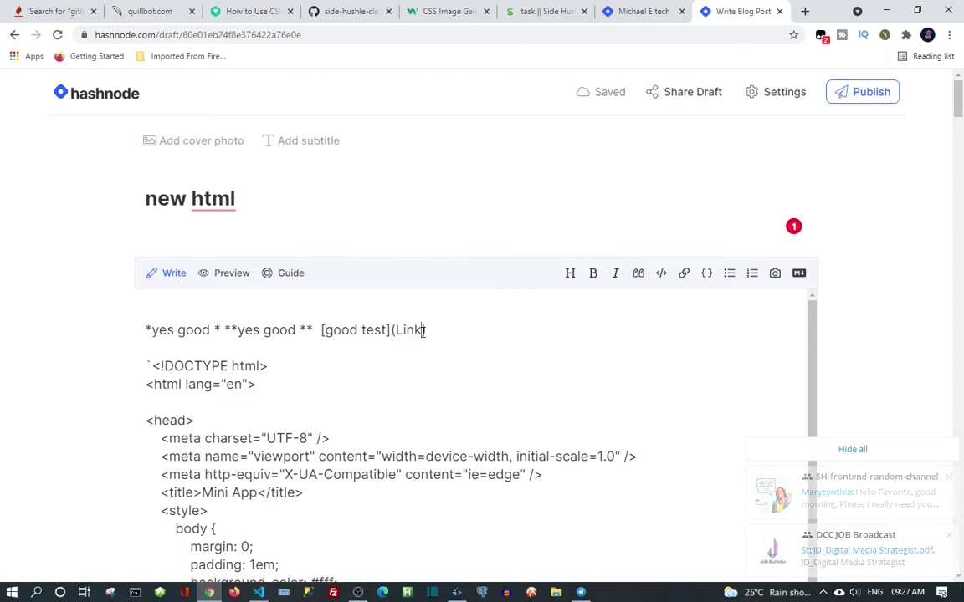
key("BackSpace")
key("BackSpace")
key("BackSpace")
key("BackSpace")
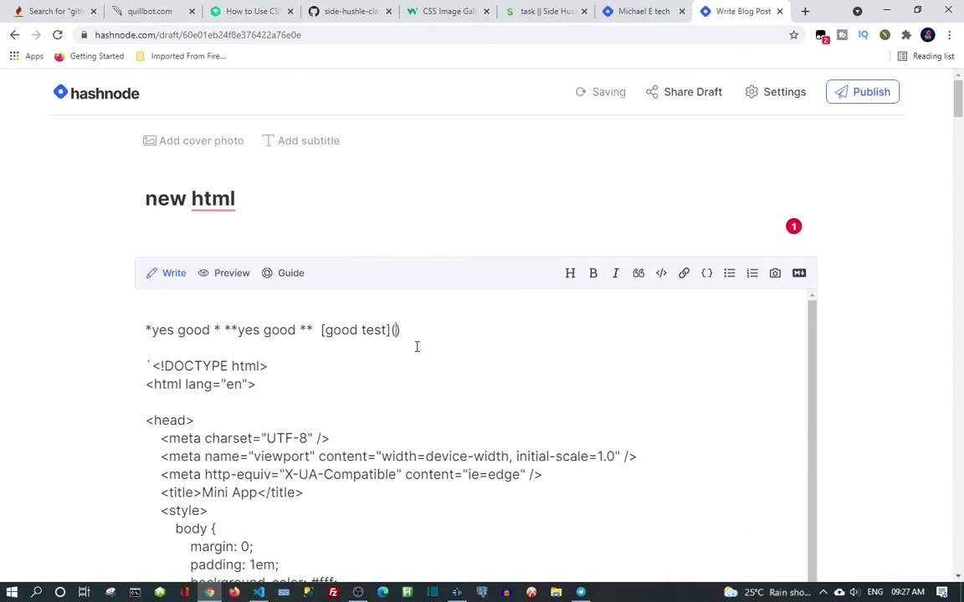
type("www.g")
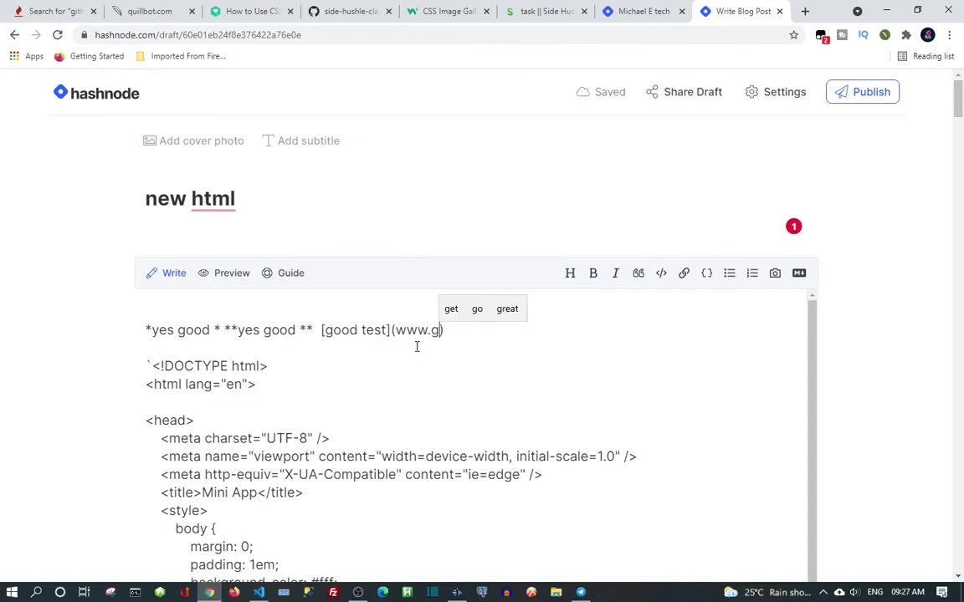
type("oo")
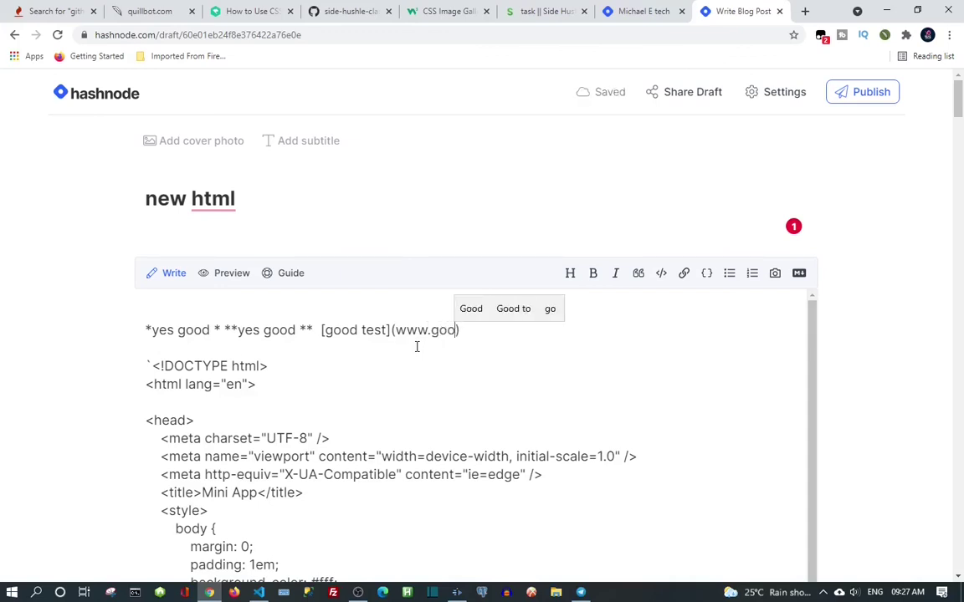
type("g")
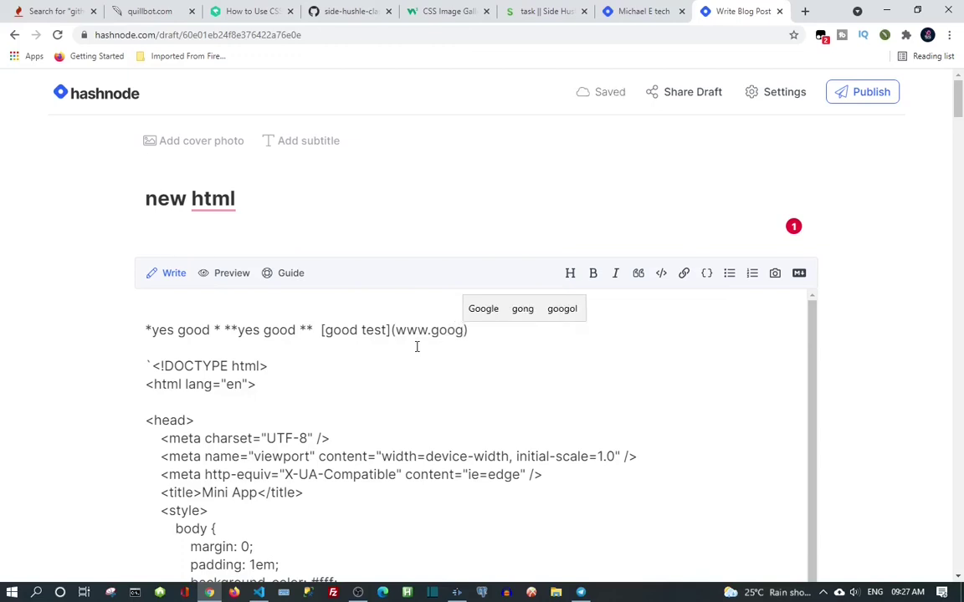
type("le.")
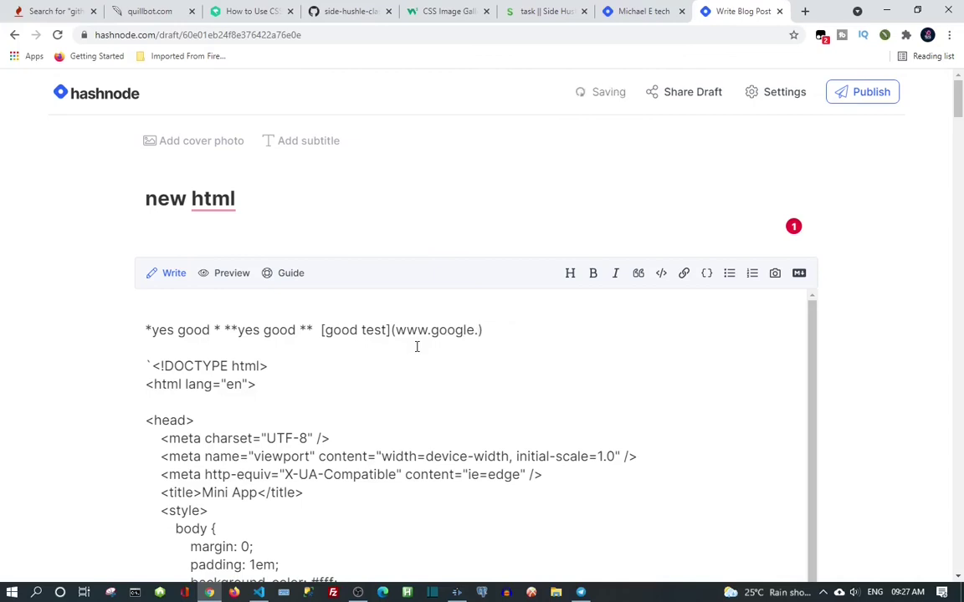
type("com")
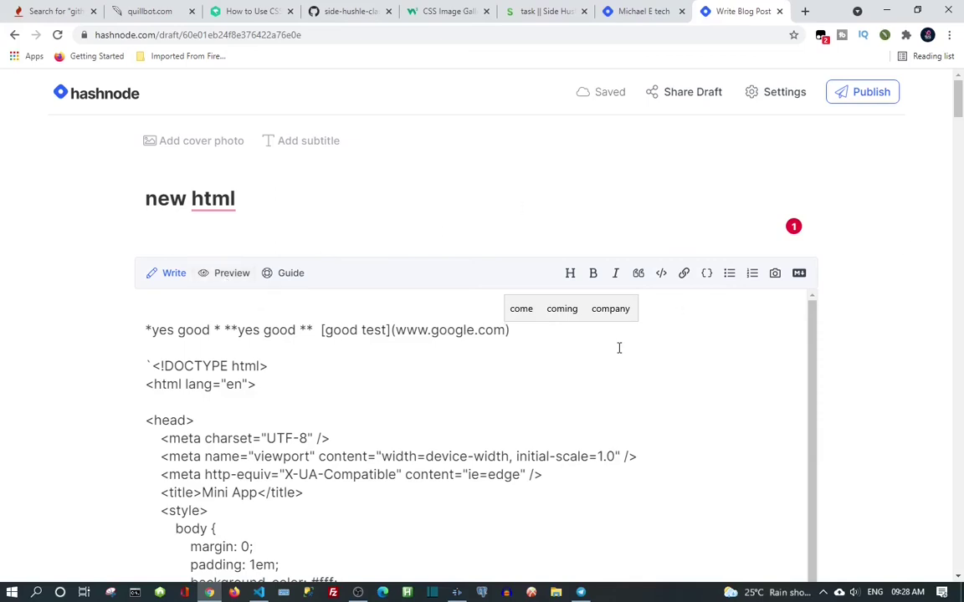
scroll(617, 355, "down", 1)
scroll(616, 355, "up", 1)
Open the publish panel and confirm the target blog and the /new-html slug
left_click(868, 93)
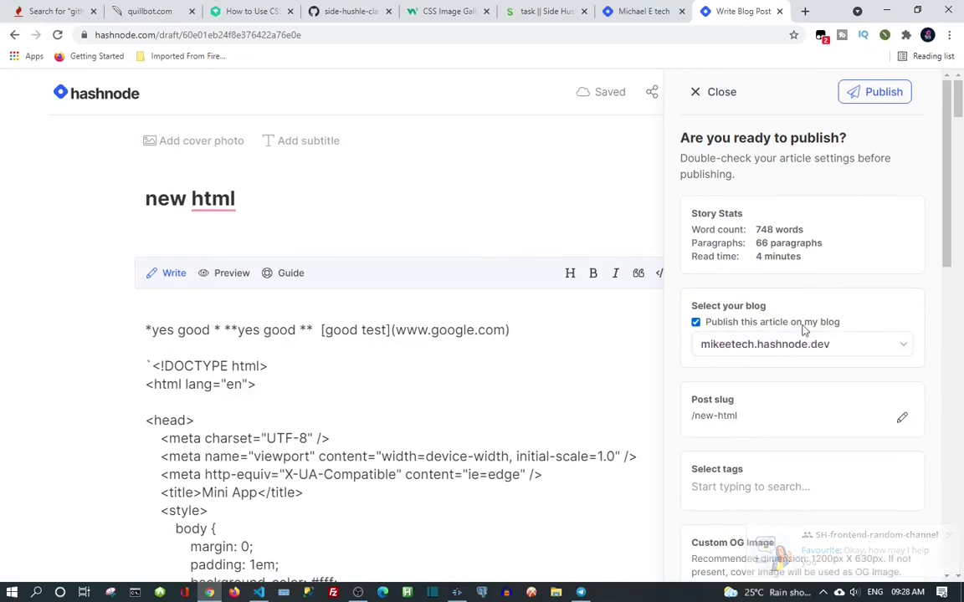
left_click(856, 355)
left_click(856, 350)
scroll(806, 431, "down", 2)
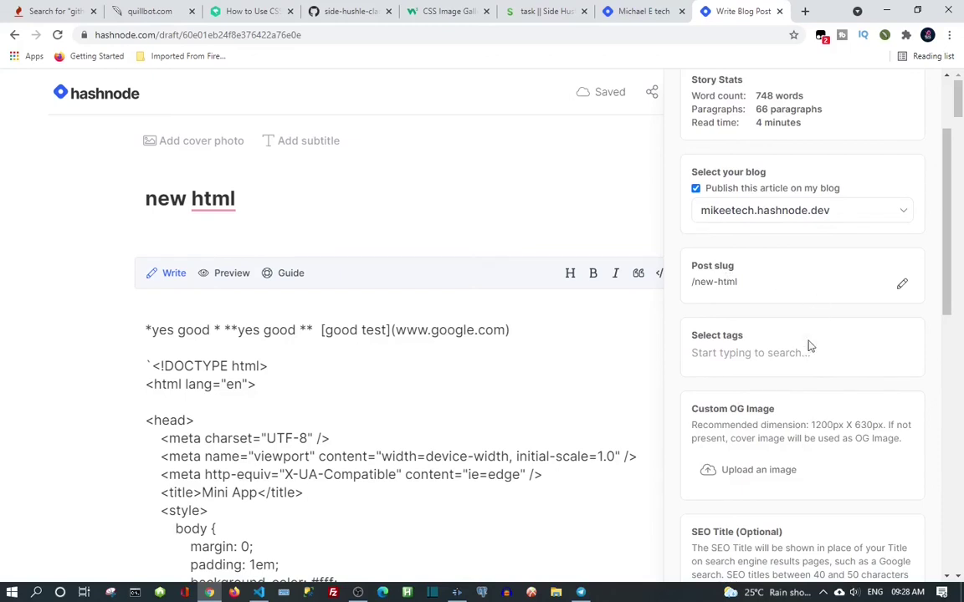
scroll(720, 408, "down", 1)
scroll(723, 409, "down", 1)
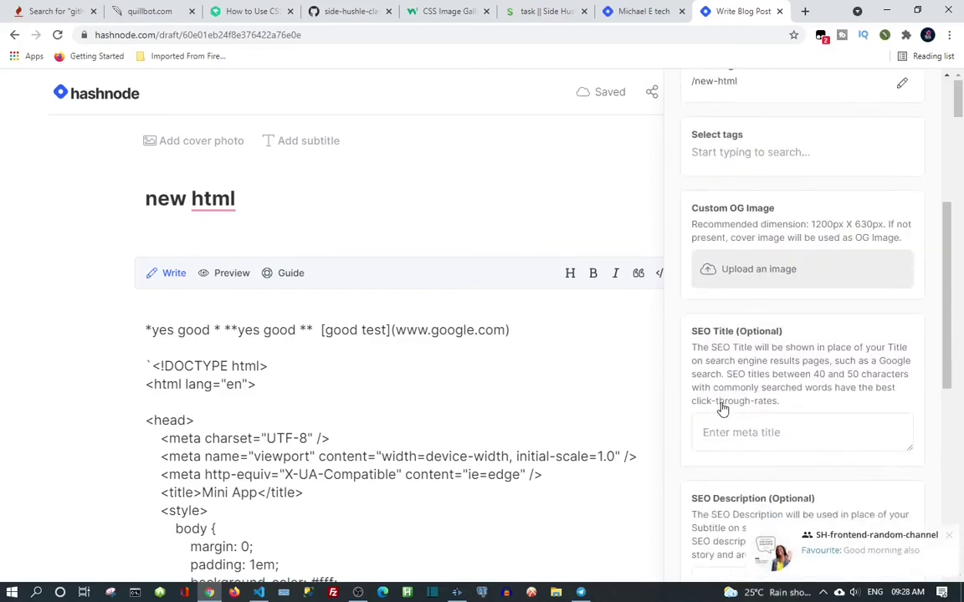
scroll(723, 402, "up", 3)
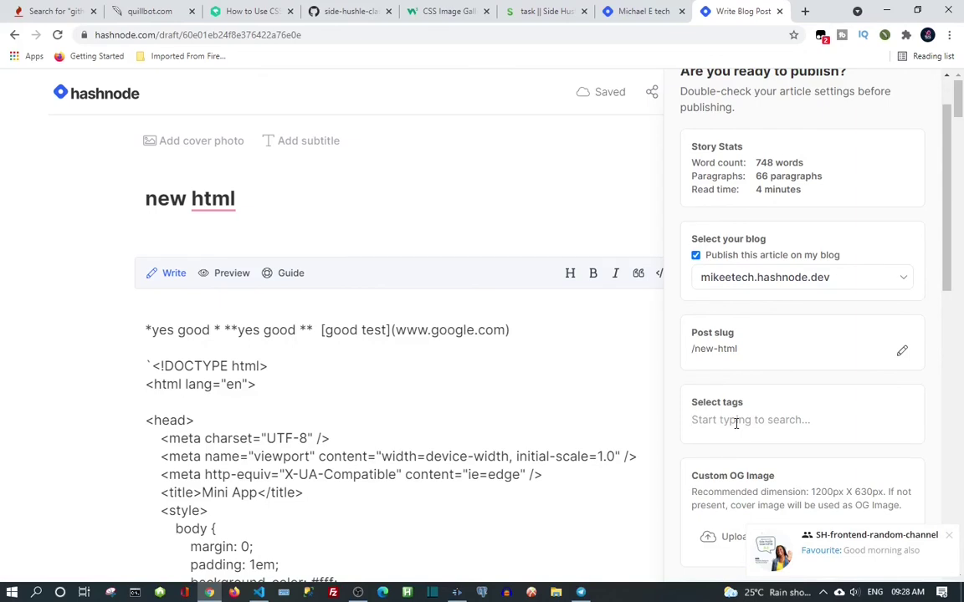
Add the HTML5 and CSS tags to the article
left_click(736, 423)
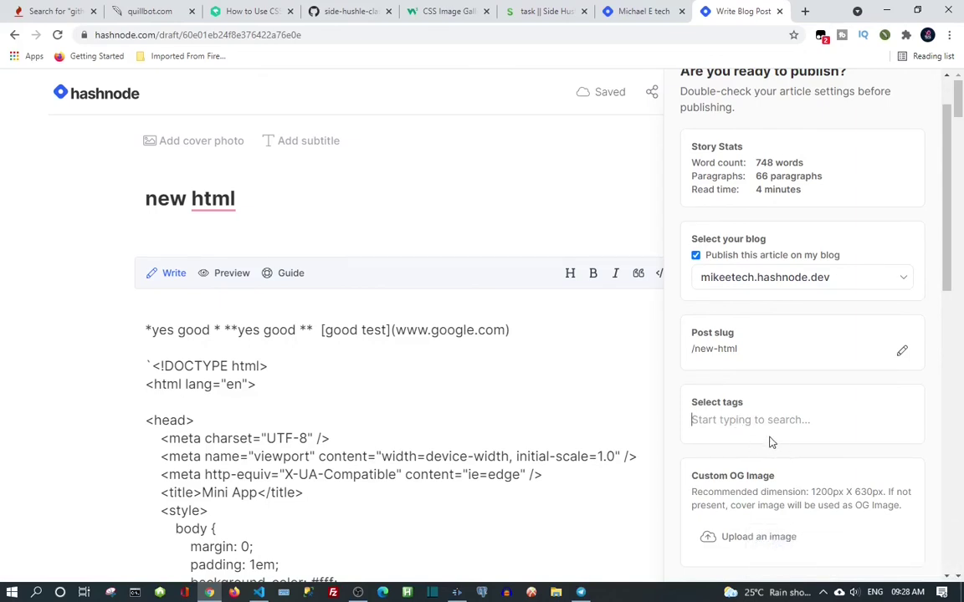
type("m")
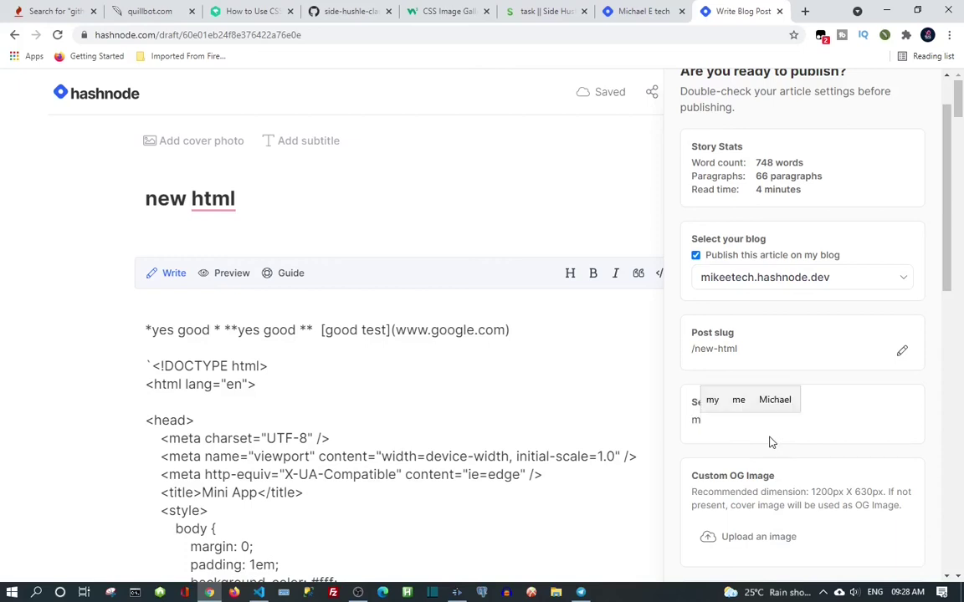
key("BackSpace")
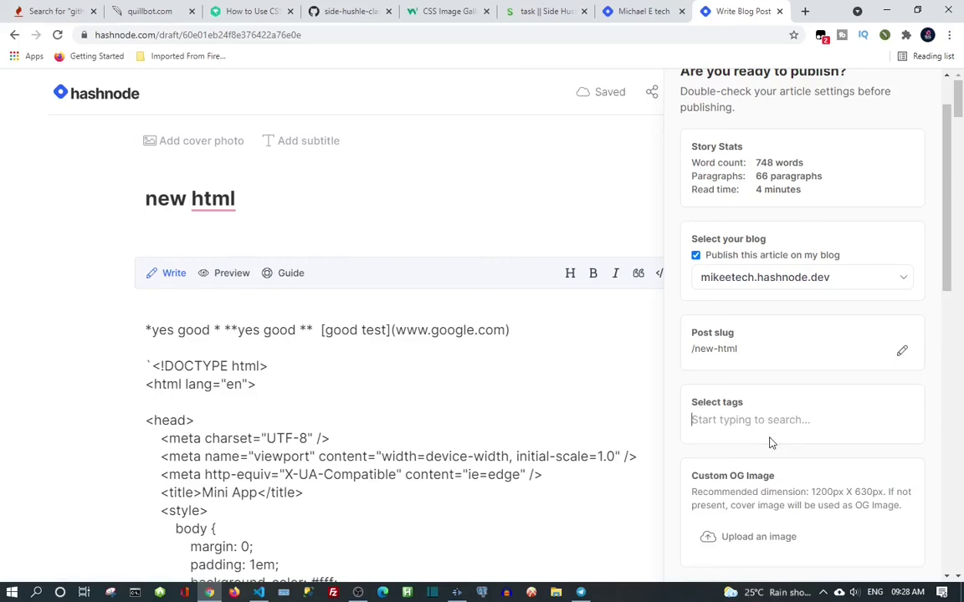
type("ht")
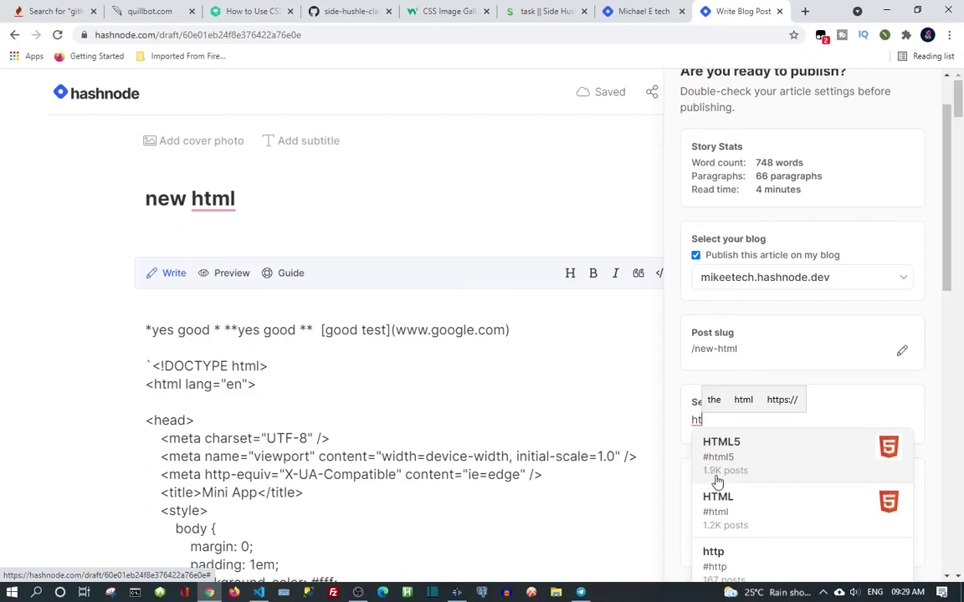
left_click(774, 459)
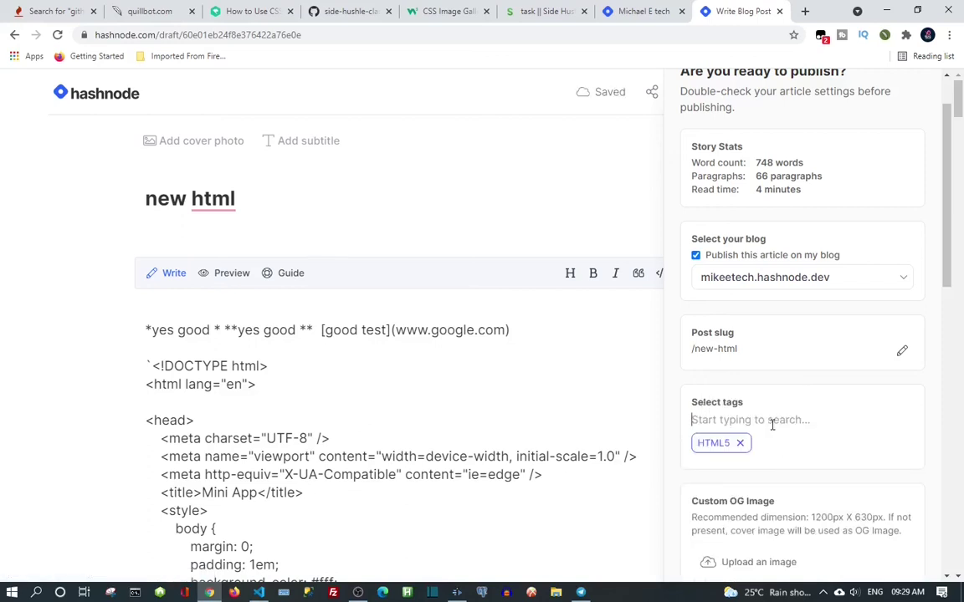
type("c")
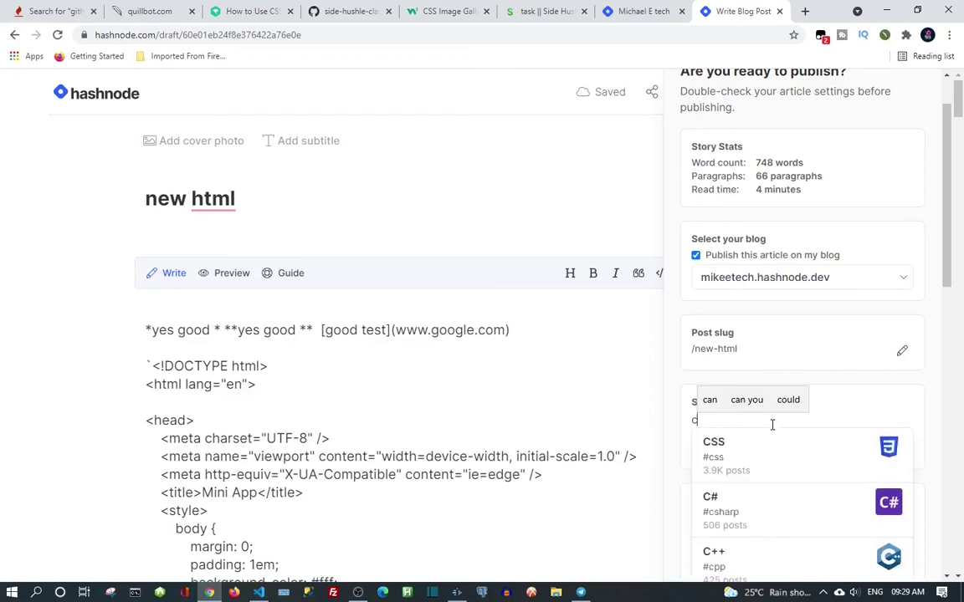
left_click(768, 442)
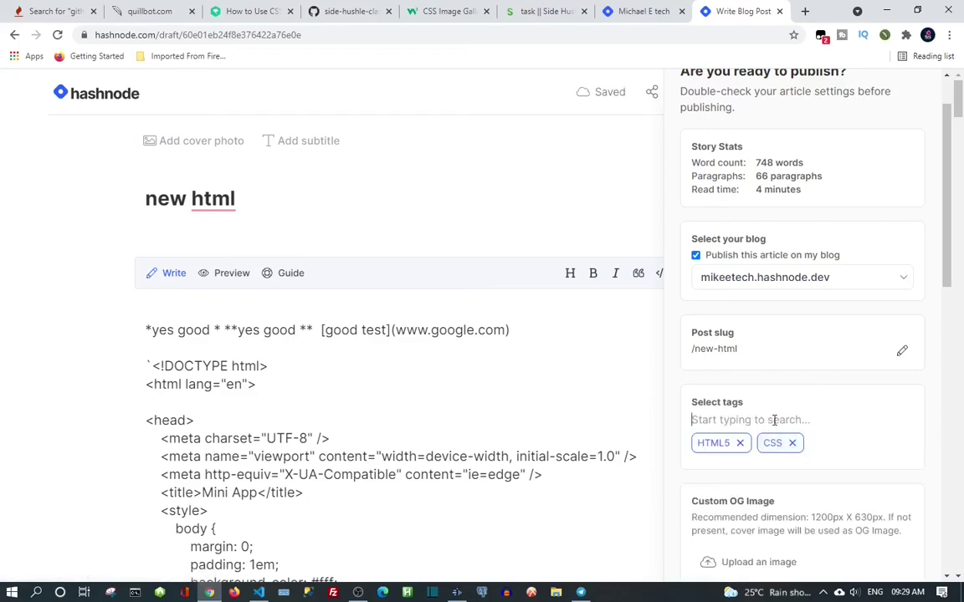
Add the C#, Tutorial and Frontend Development tags as well
left_click(774, 420)
type("c")
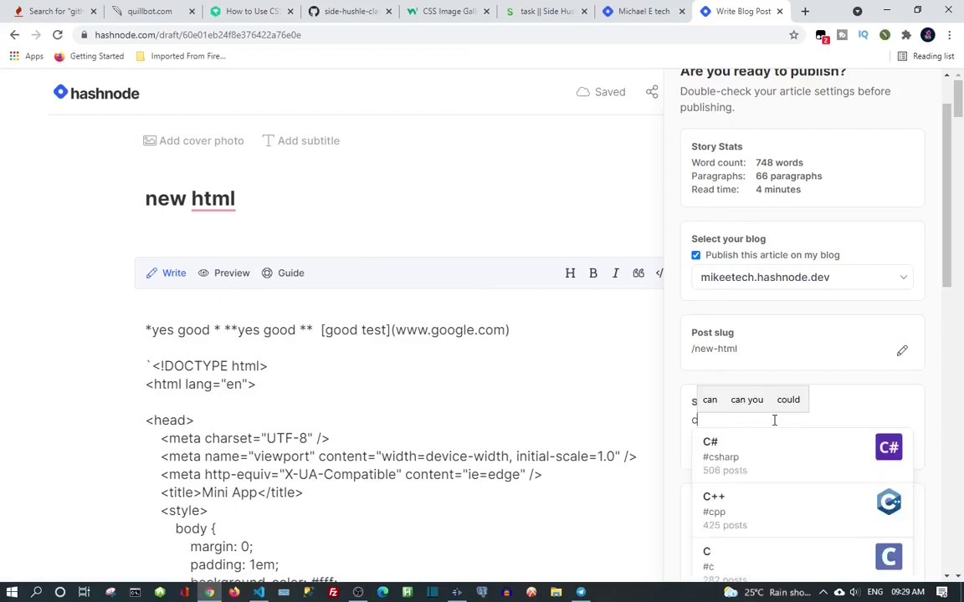
left_click(764, 447)
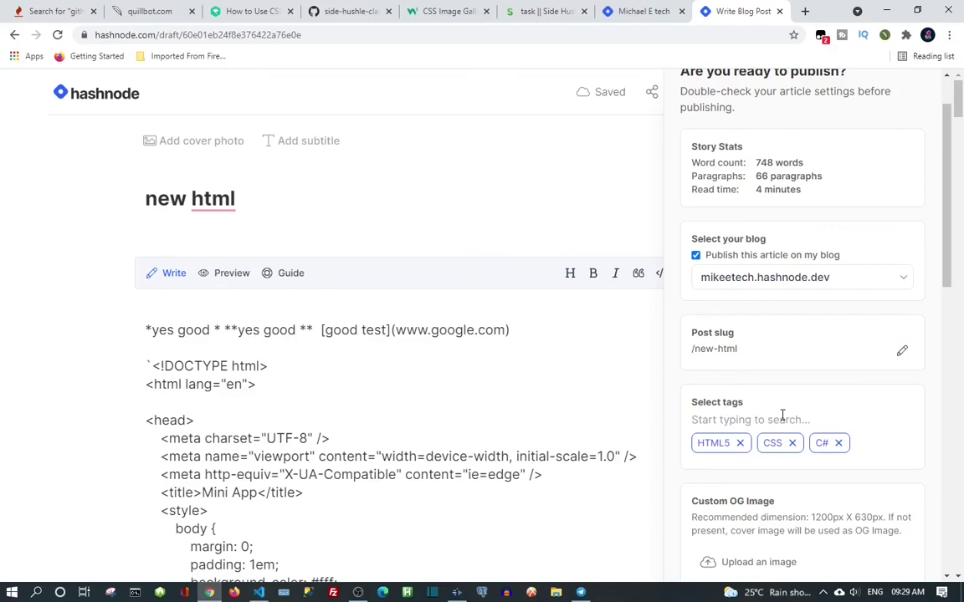
type("t")
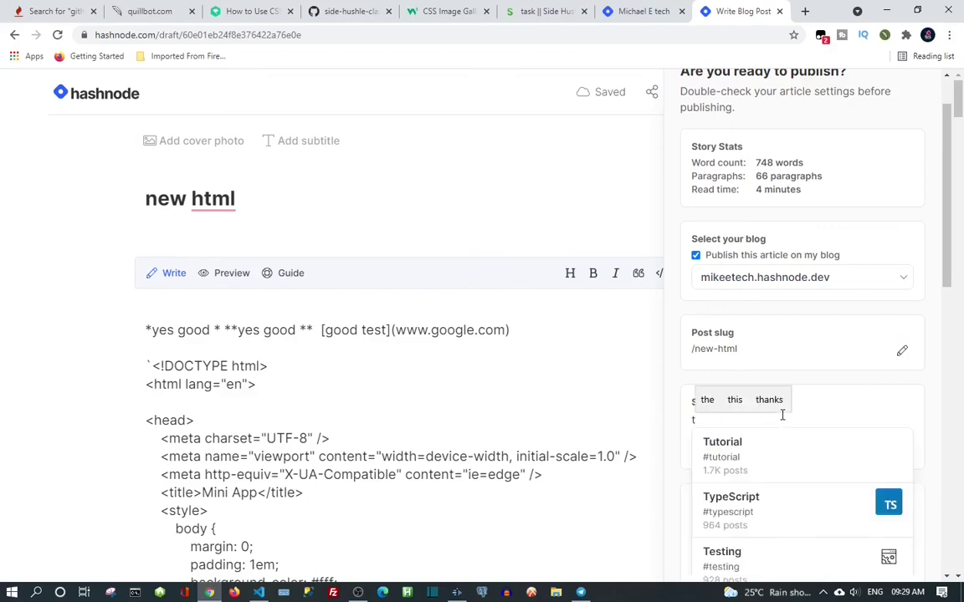
key("Return")
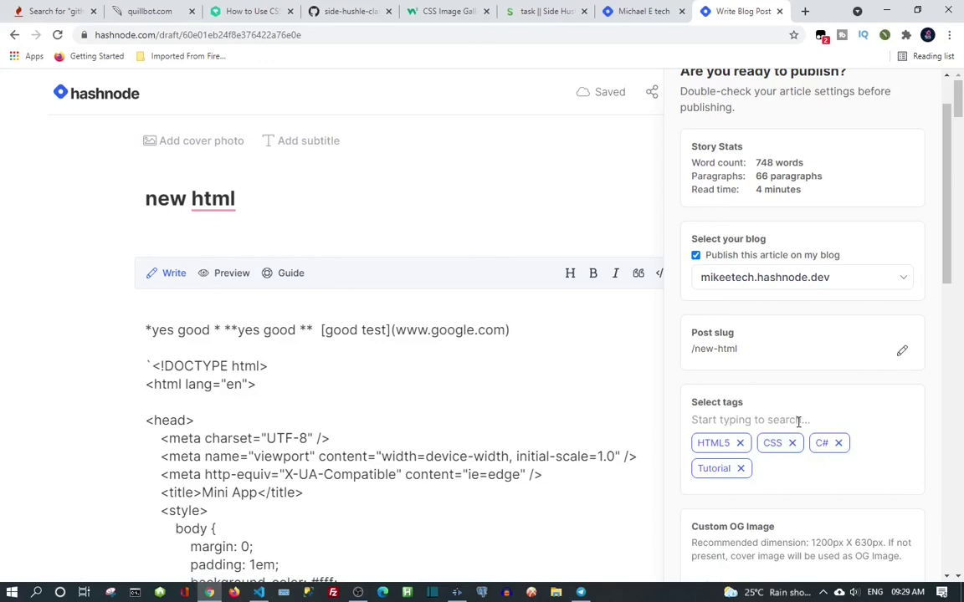
type("f")
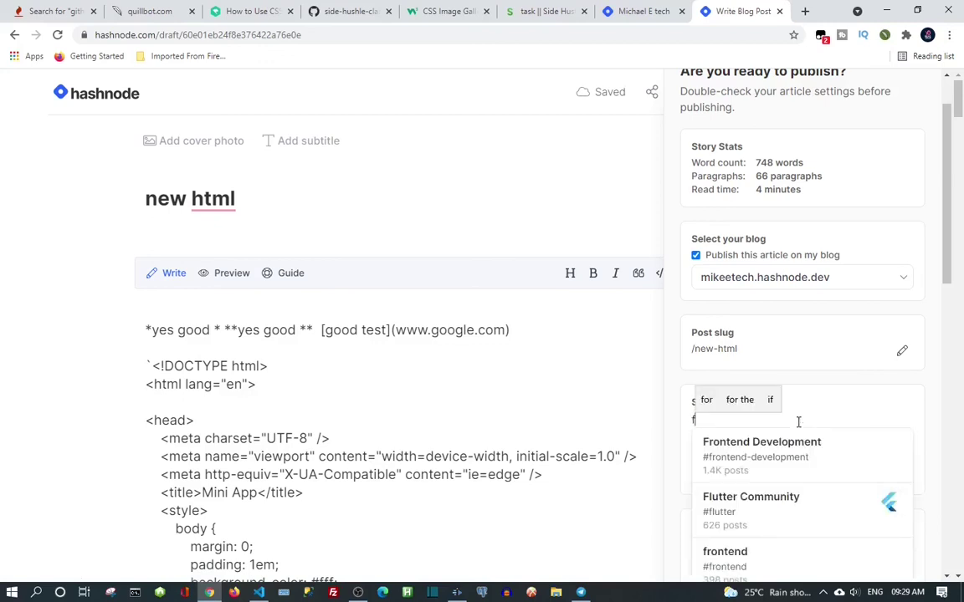
left_click(785, 458)
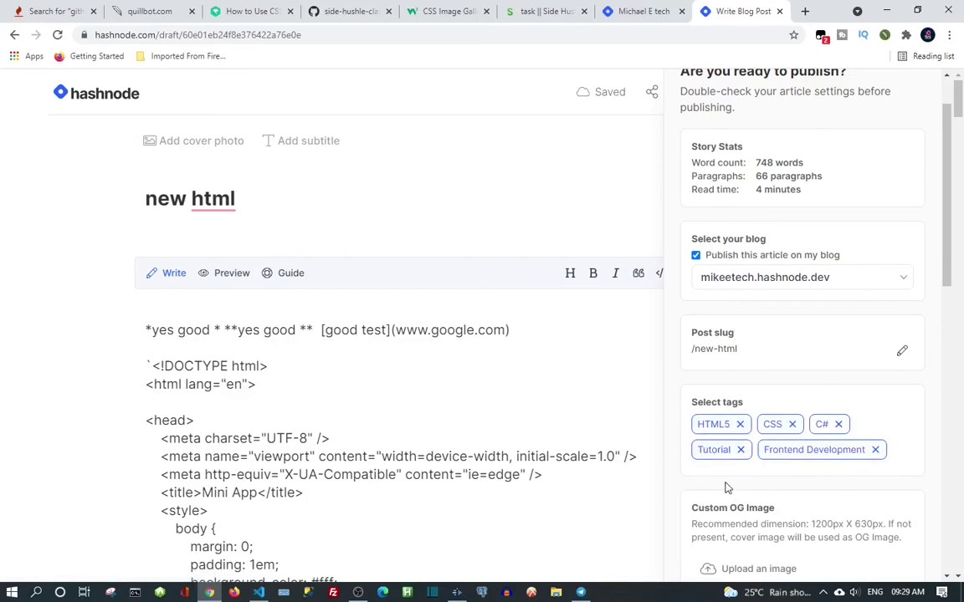
Review the publish settings and publish the 'new html' article
scroll(726, 487, "down", 4)
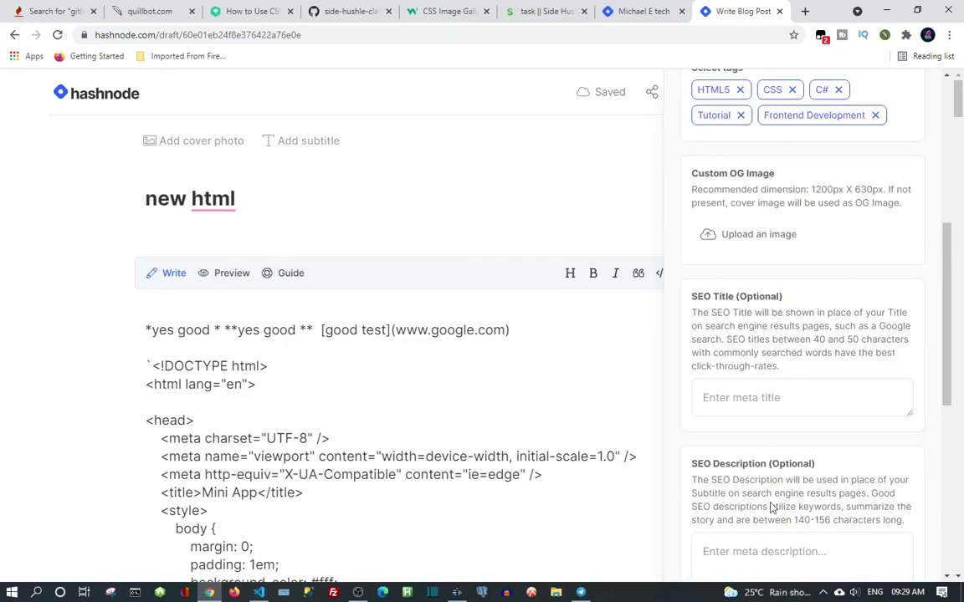
scroll(770, 507, "down", 5)
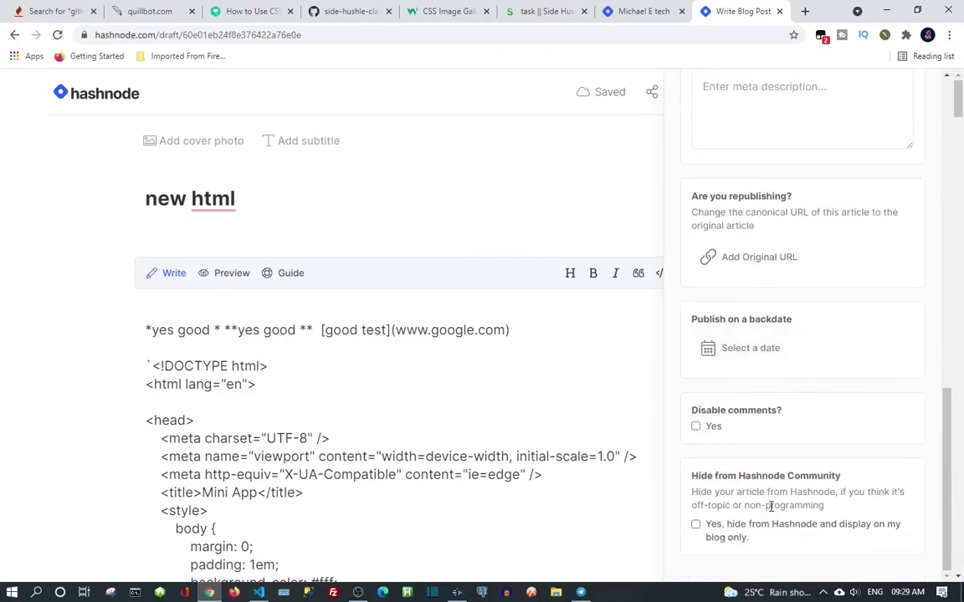
scroll(770, 506, "up", 7)
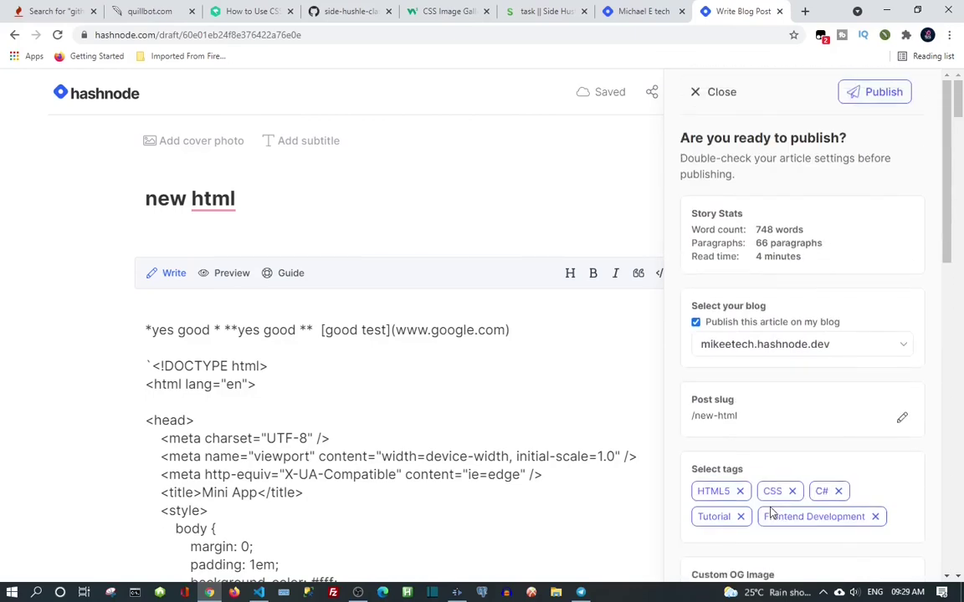
left_click(875, 97)
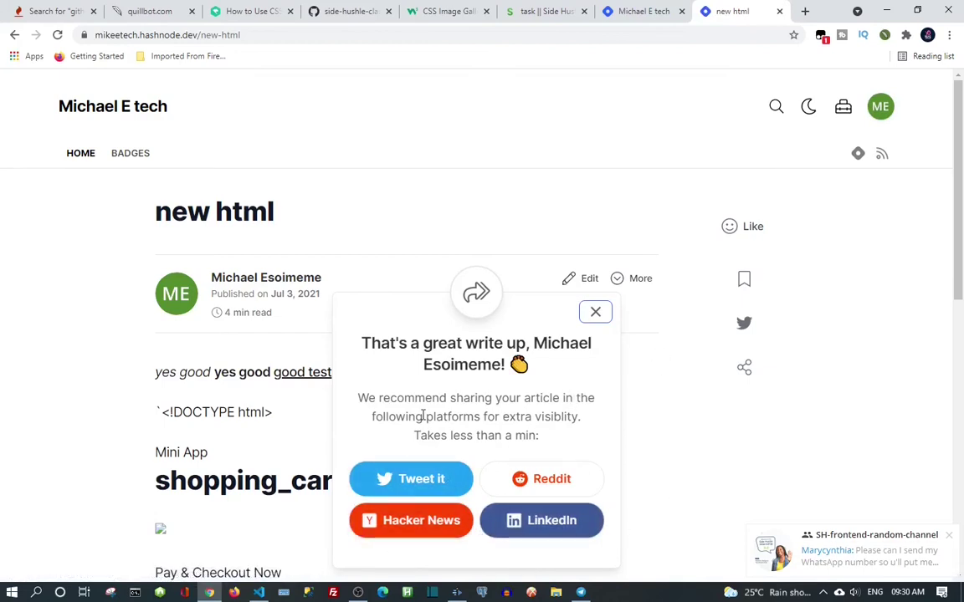
Dismiss the share prompt, view the article's sharing options, then close them
left_click(596, 313)
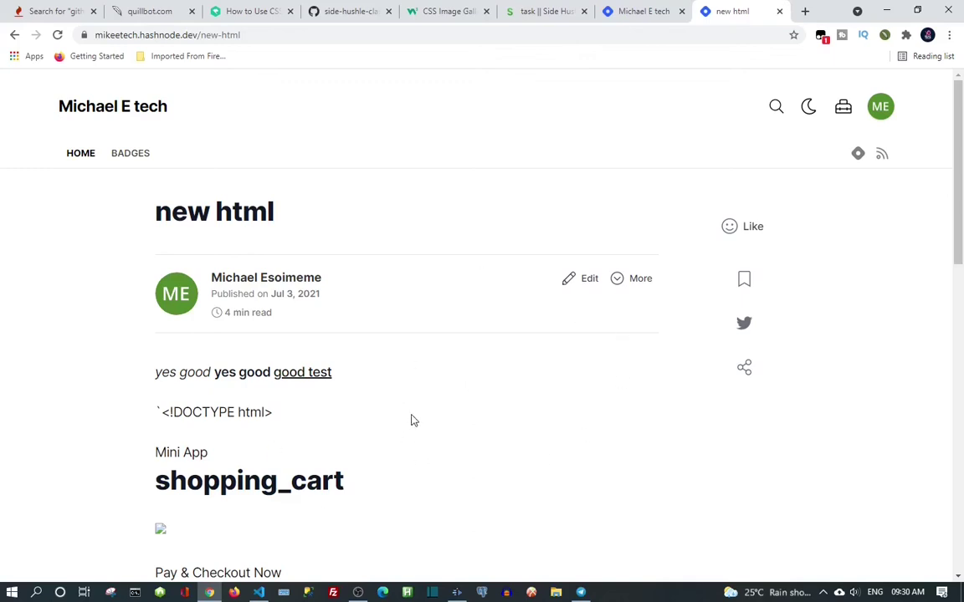
left_click(750, 377)
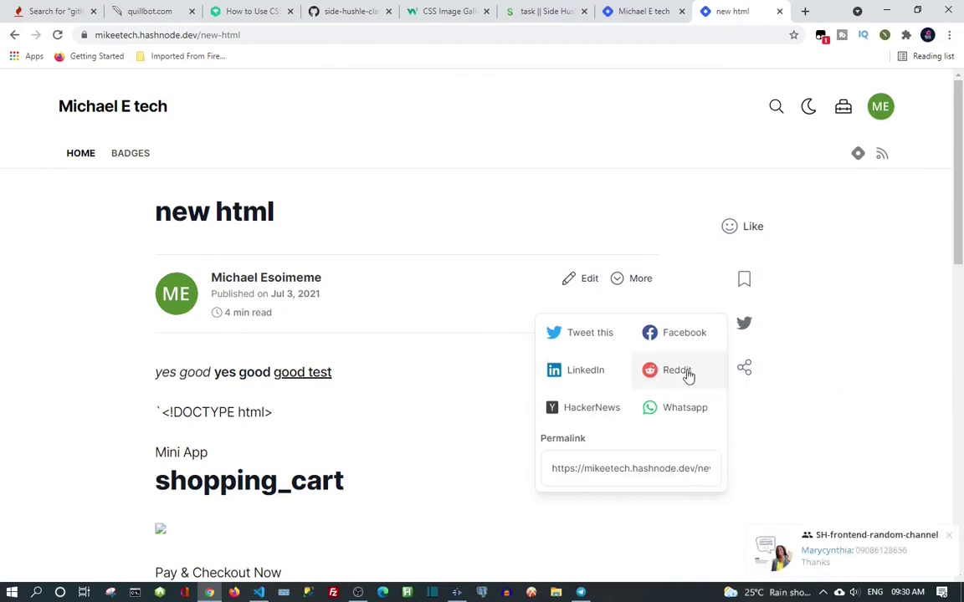
left_click(472, 449)
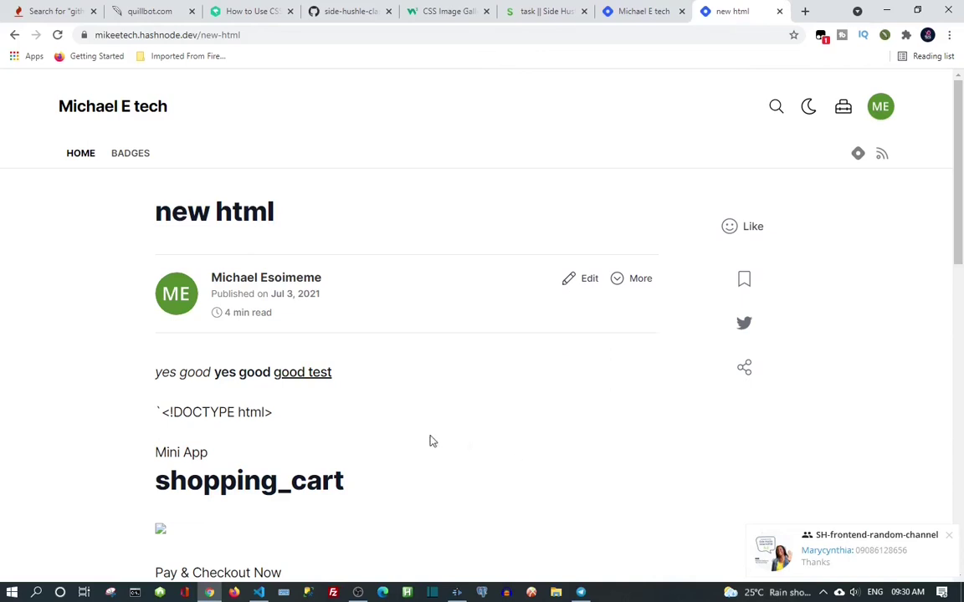
Close the 404 tab, check the post's five hashtags, and open the account menu
scroll(357, 516, "down", 1)
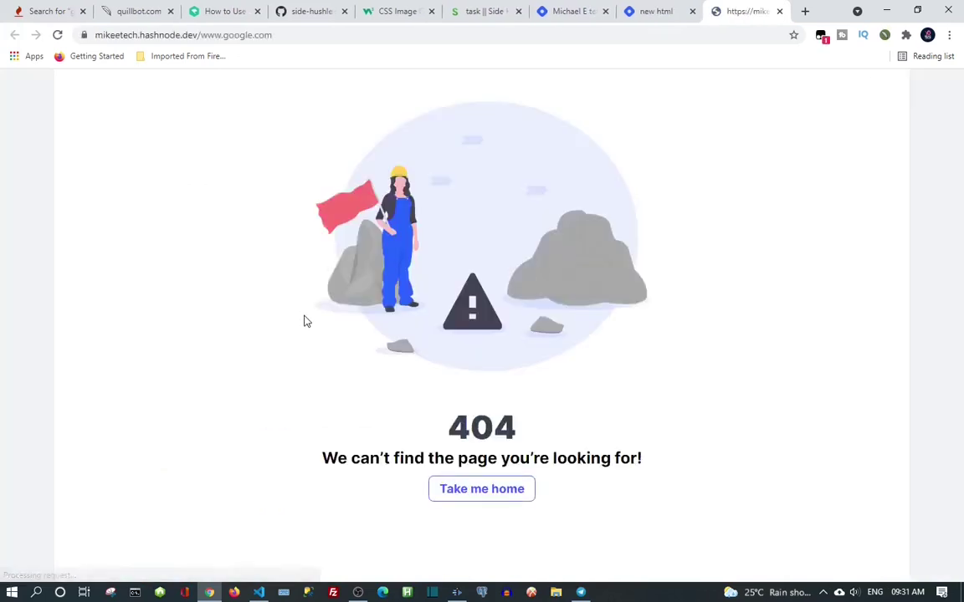
left_click(780, 10)
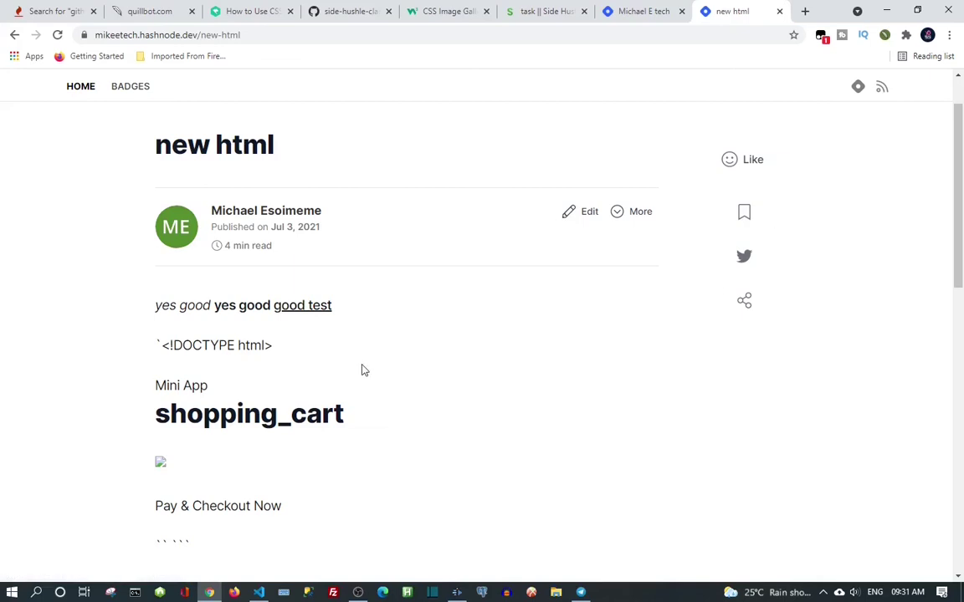
scroll(271, 481, "down", 4)
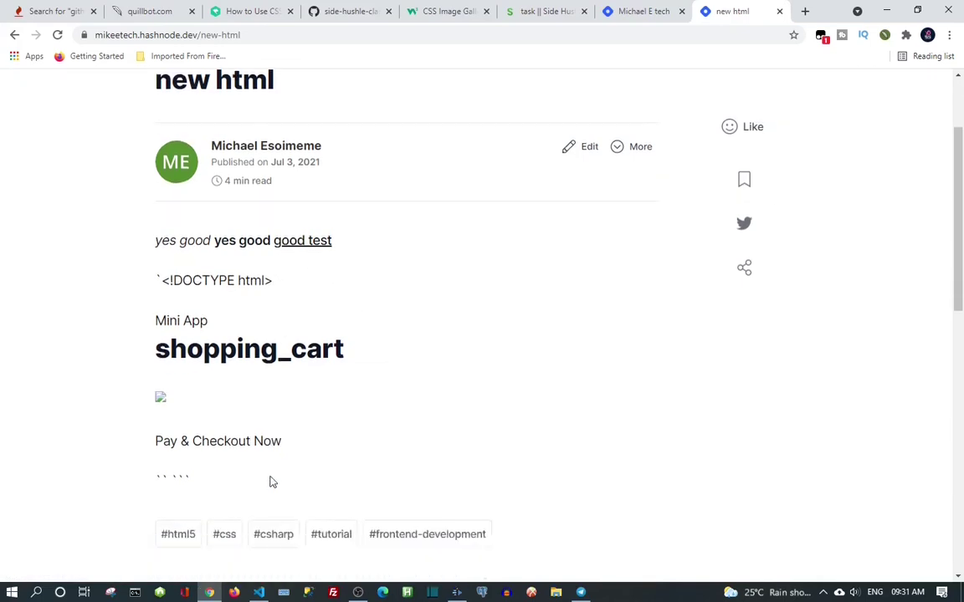
scroll(272, 484, "down", 2)
scroll(271, 483, "up", 4)
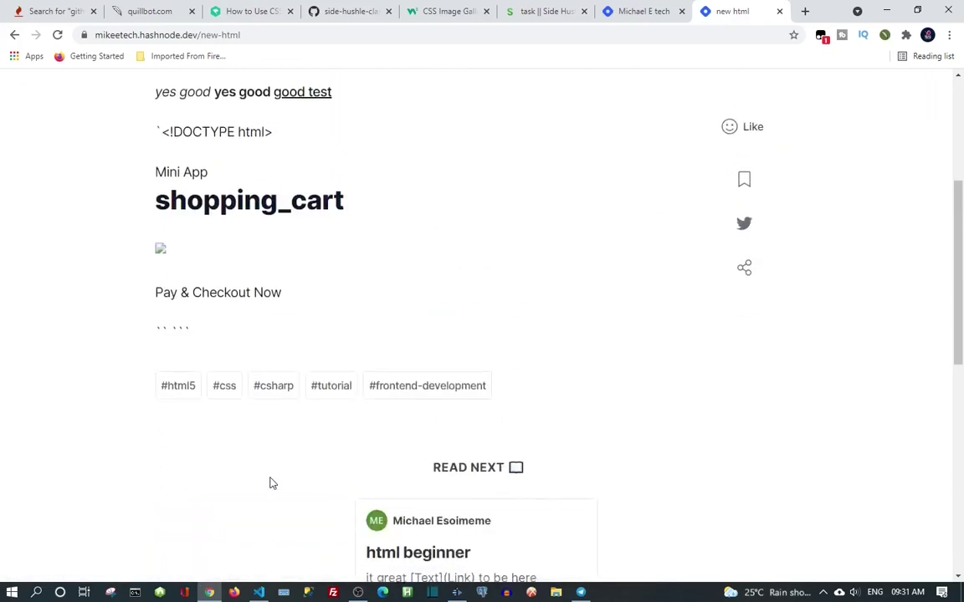
scroll(271, 483, "down", 3)
scroll(271, 484, "up", 6)
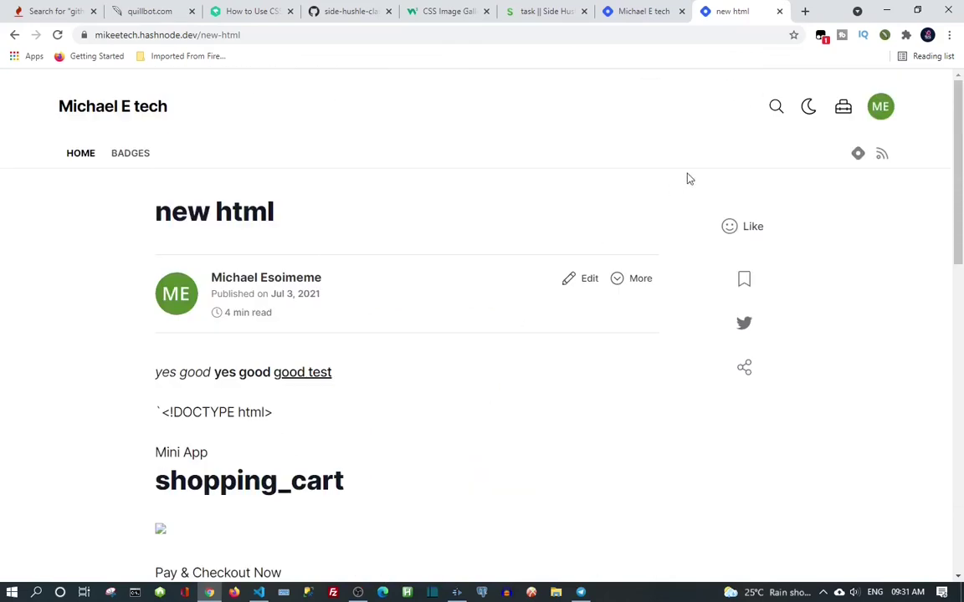
left_click(881, 107)
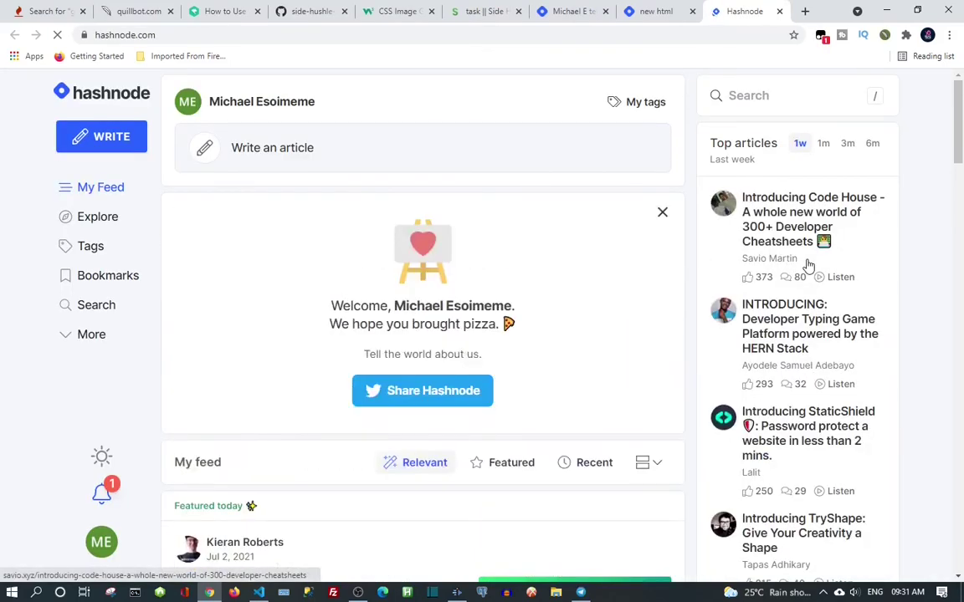
Start a new article from the feed, cancelling the file picker that appears
scroll(506, 465, "down", 3)
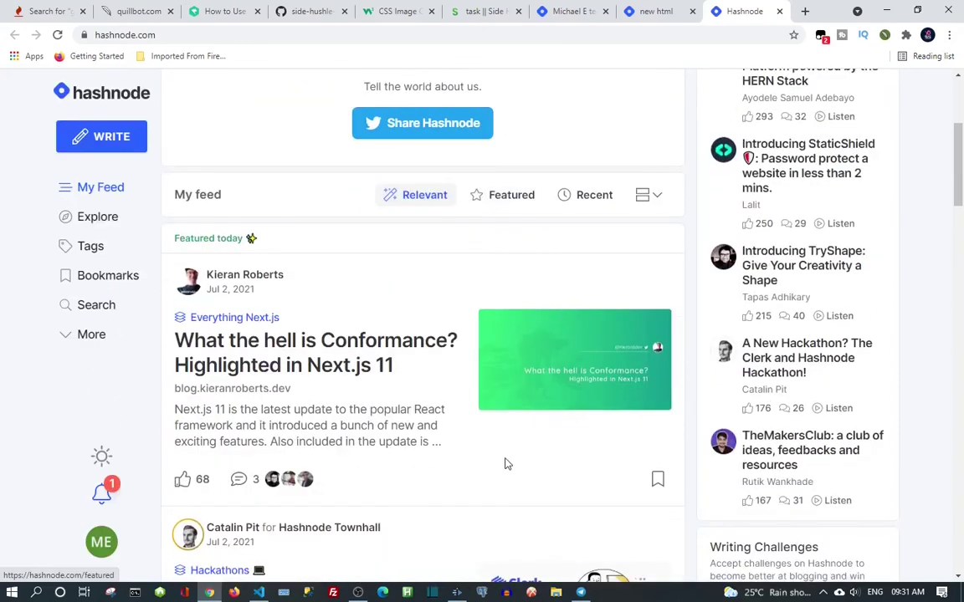
scroll(505, 462, "up", 3)
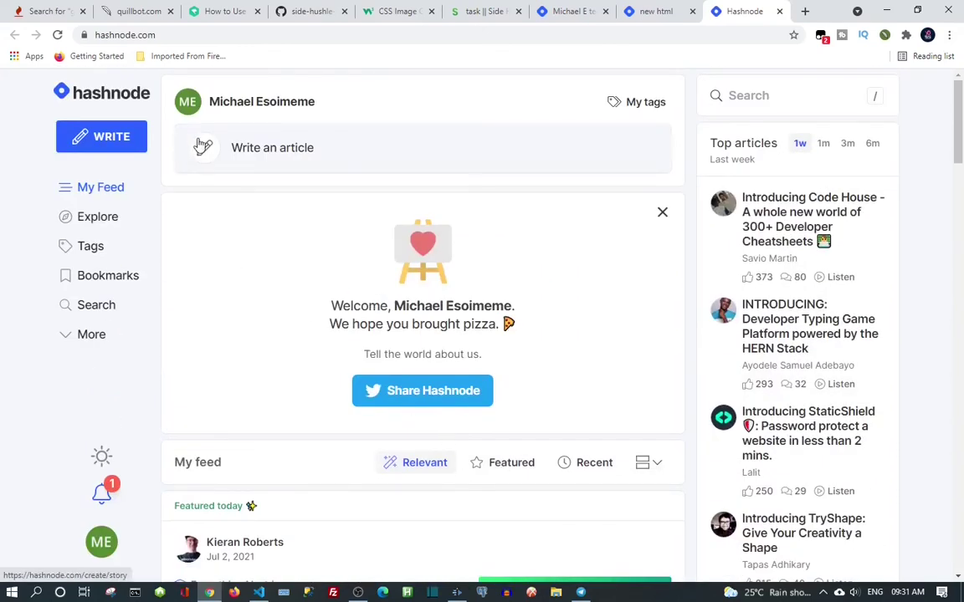
left_click(270, 148)
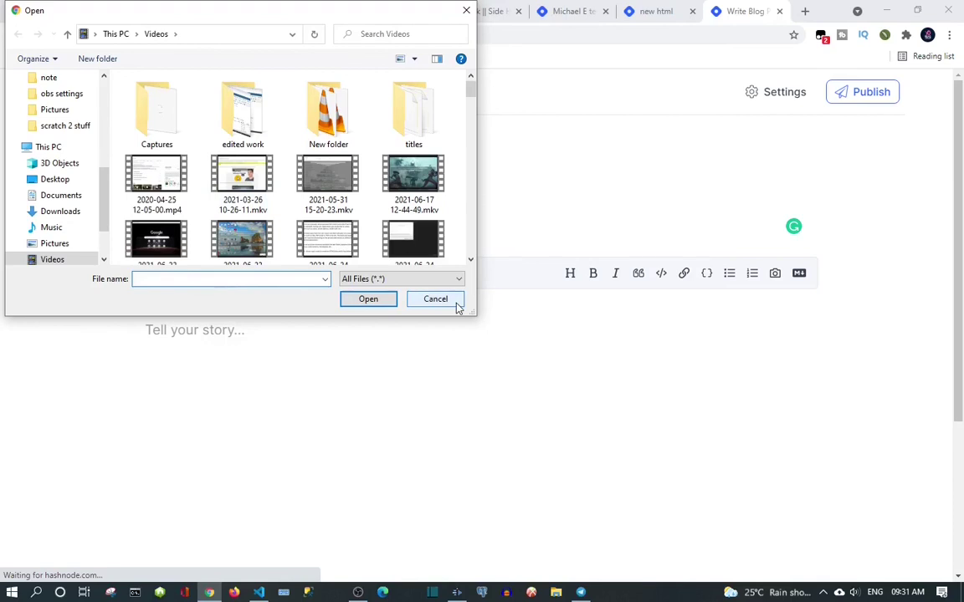
left_click(436, 300)
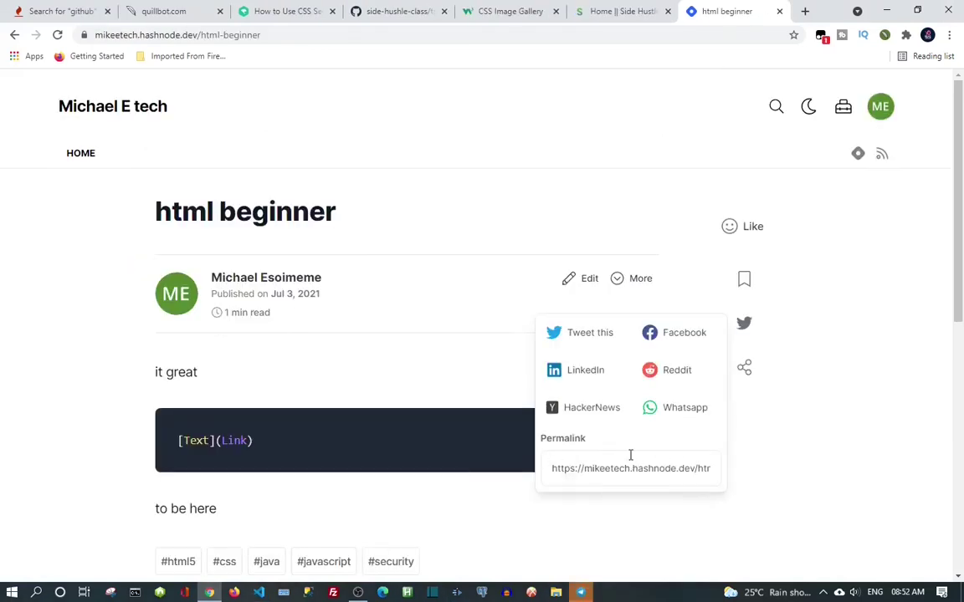
Copy the 'html beginner' post's hashnode.dev permalink from its share options
left_click(759, 441)
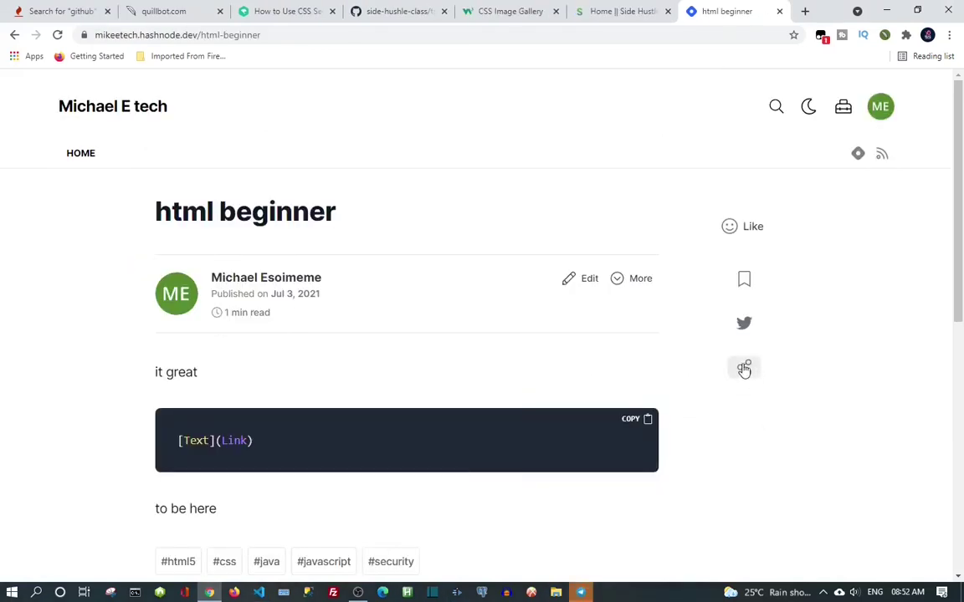
left_click(745, 368)
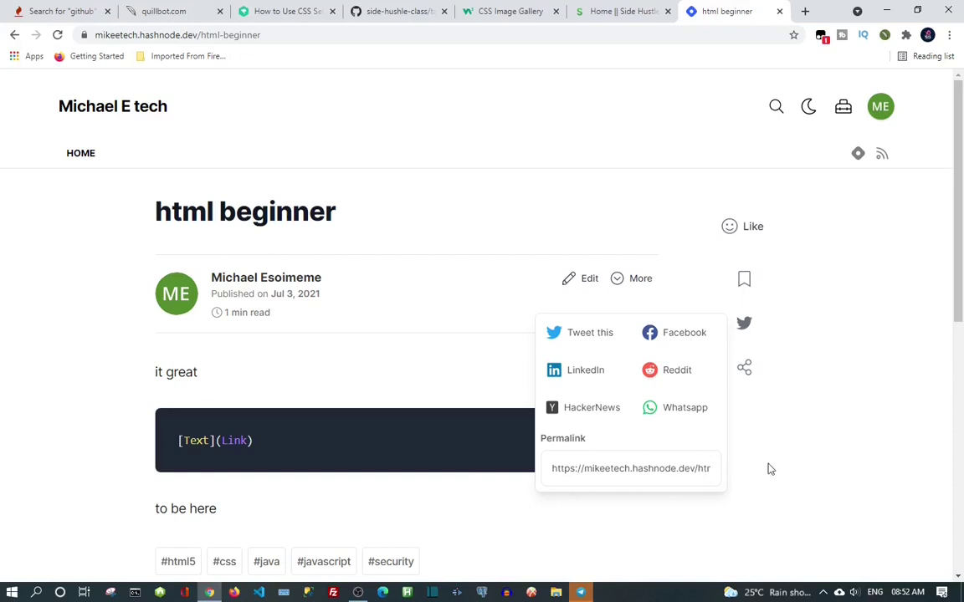
left_click_drag(549, 469, 718, 475)
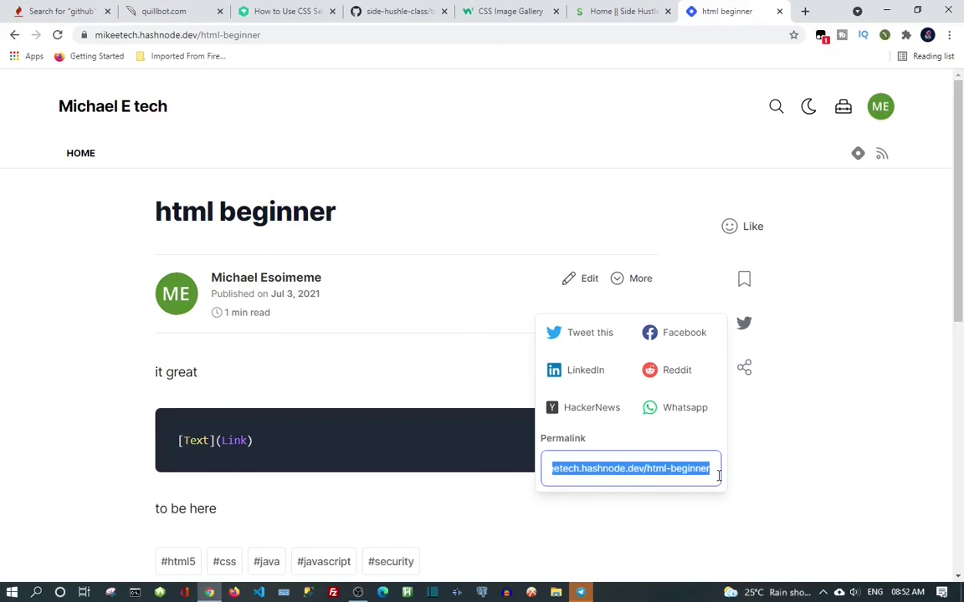
right_click(703, 469)
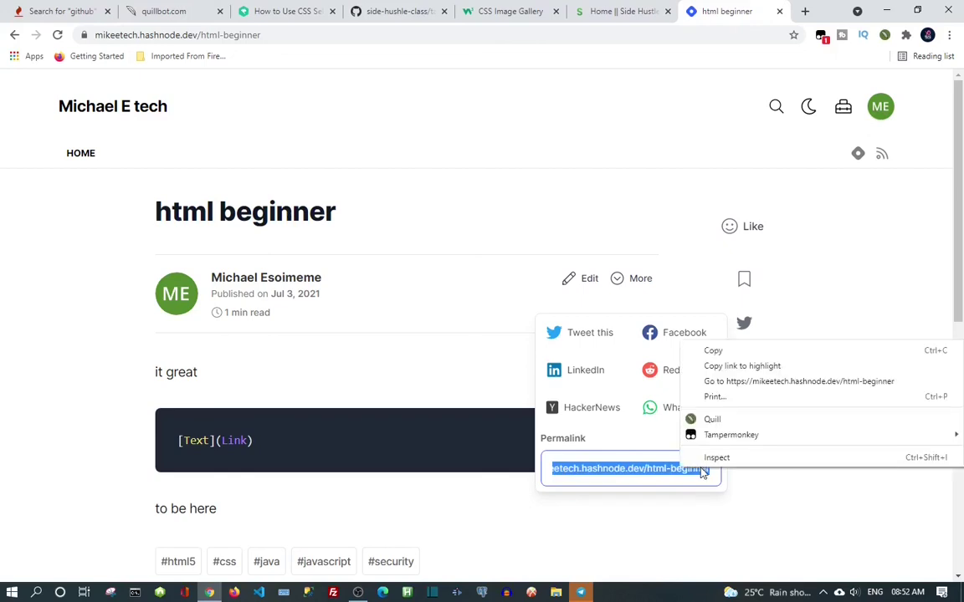
left_click(716, 350)
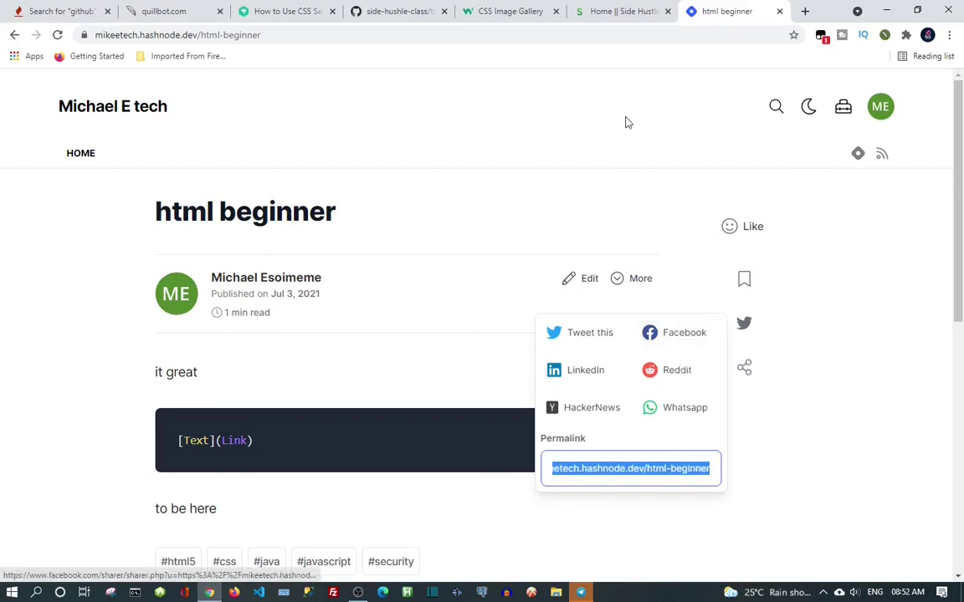
Log in to the Side Hustle Internship Portal with Google
left_click(615, 14)
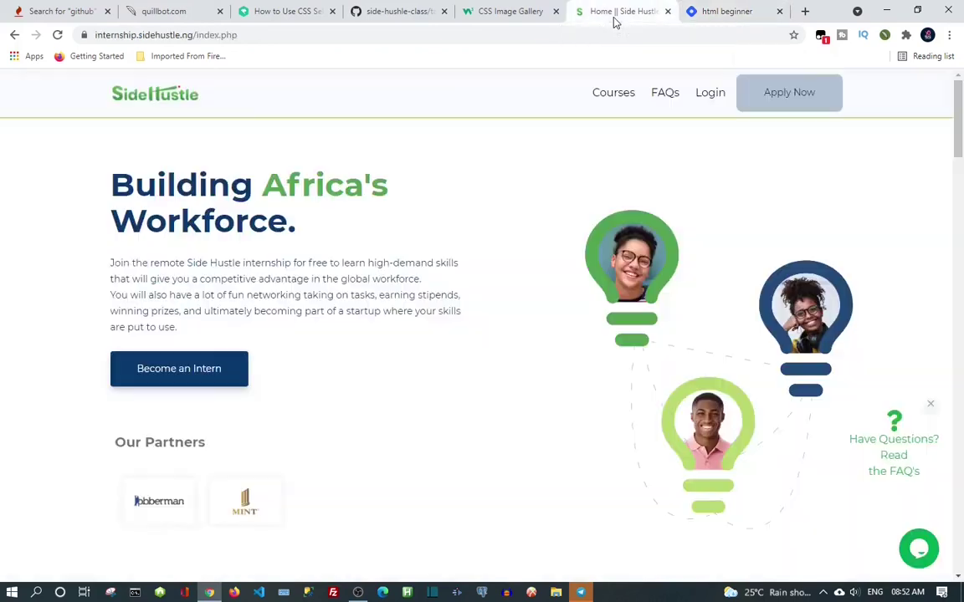
left_click(713, 93)
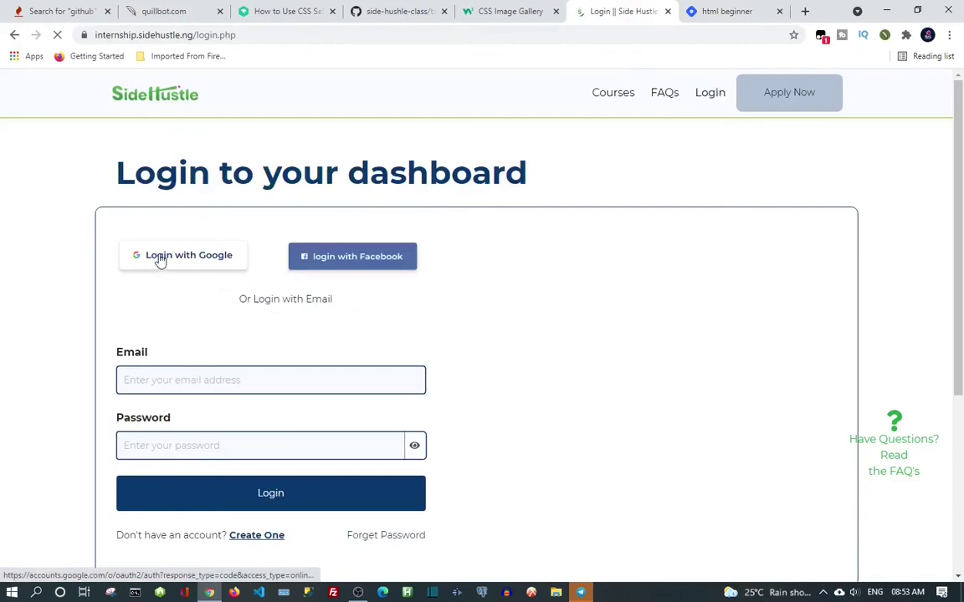
left_click(161, 261)
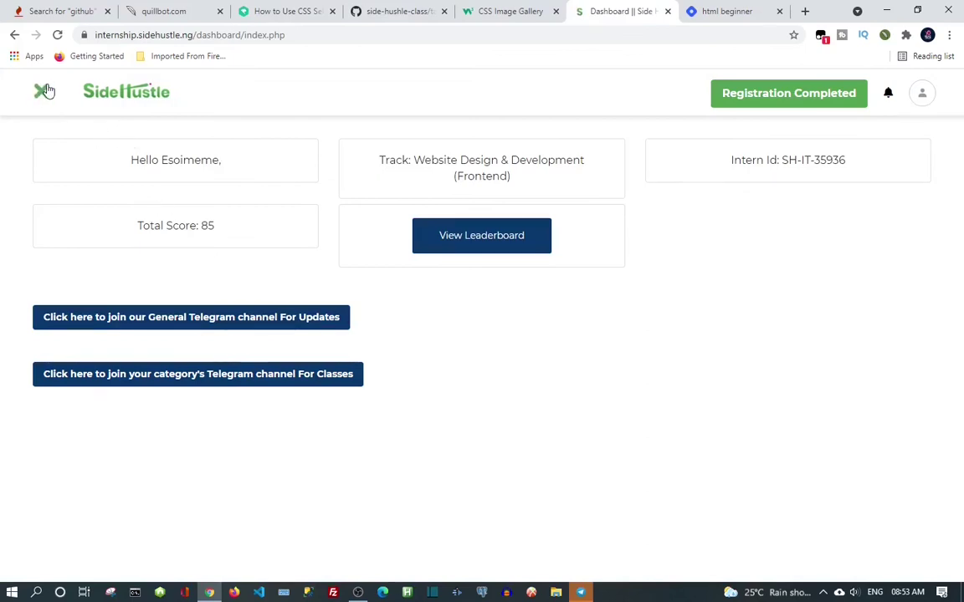
Open Task/Quiz and expand the Week 2 task to reach its empty submission form
left_click(42, 90)
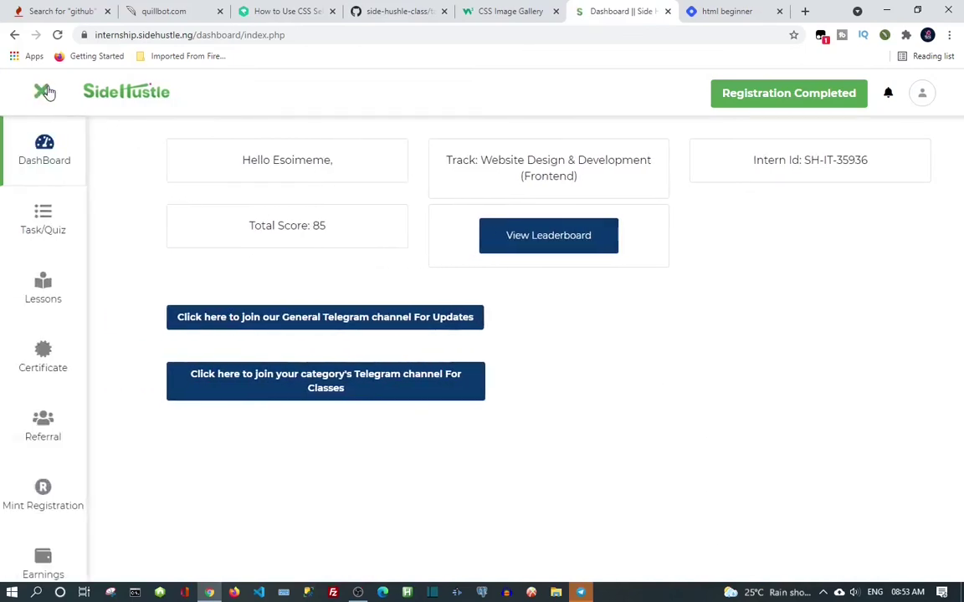
left_click(46, 225)
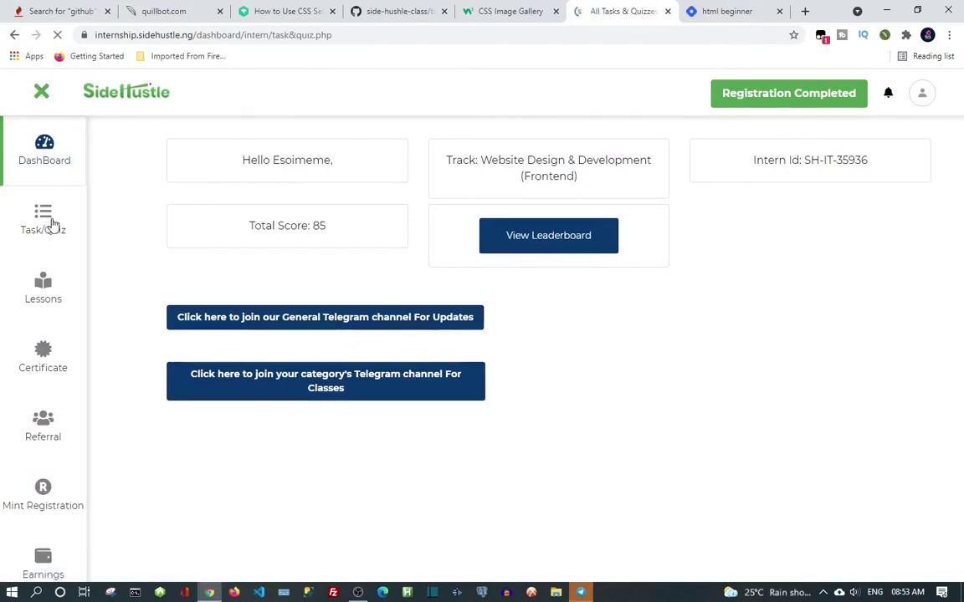
scroll(284, 376, "down", 1)
scroll(294, 395, "down", 4)
scroll(295, 396, "up", 3)
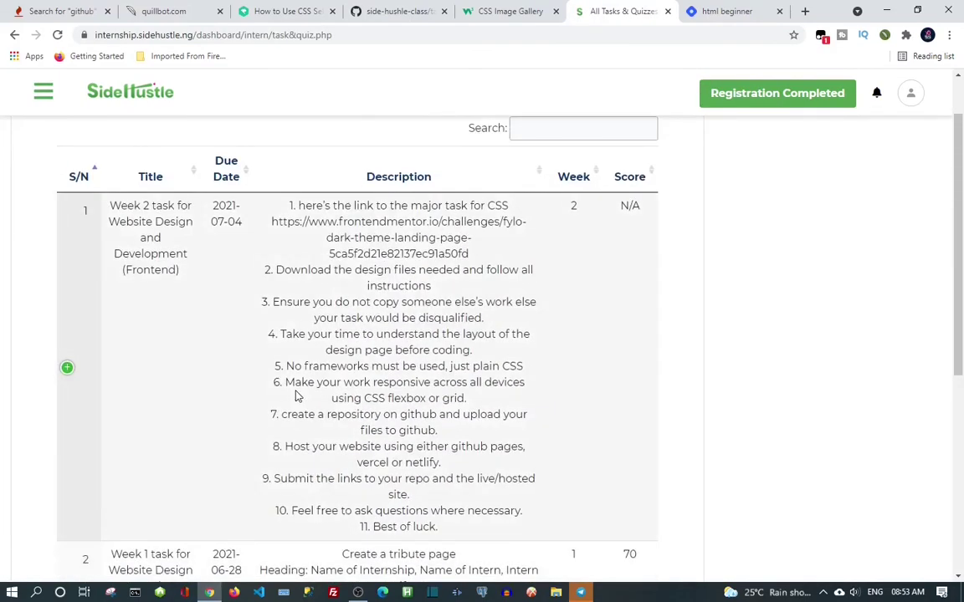
left_click(69, 369)
scroll(172, 434, "down", 4)
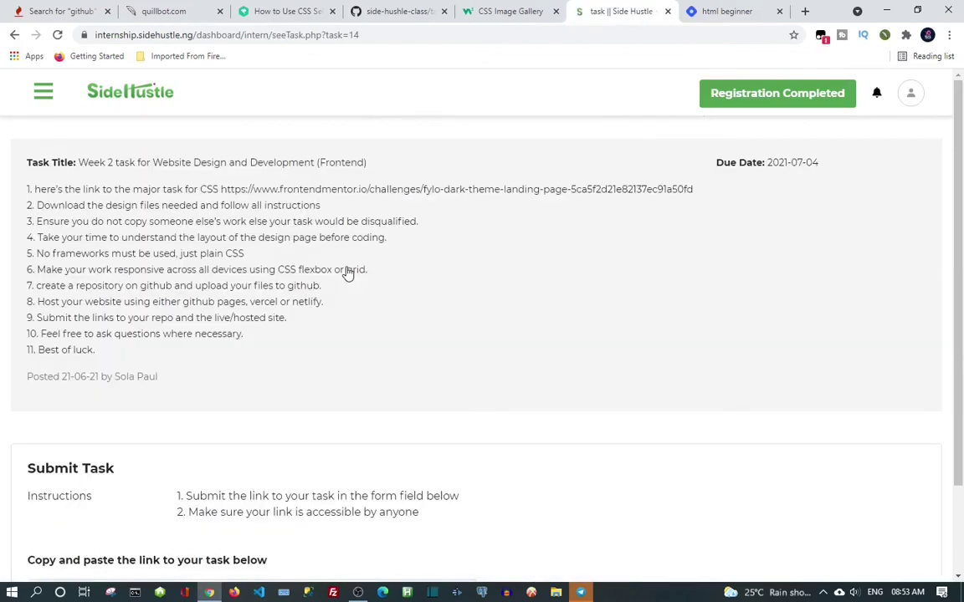
scroll(283, 348, "down", 2)
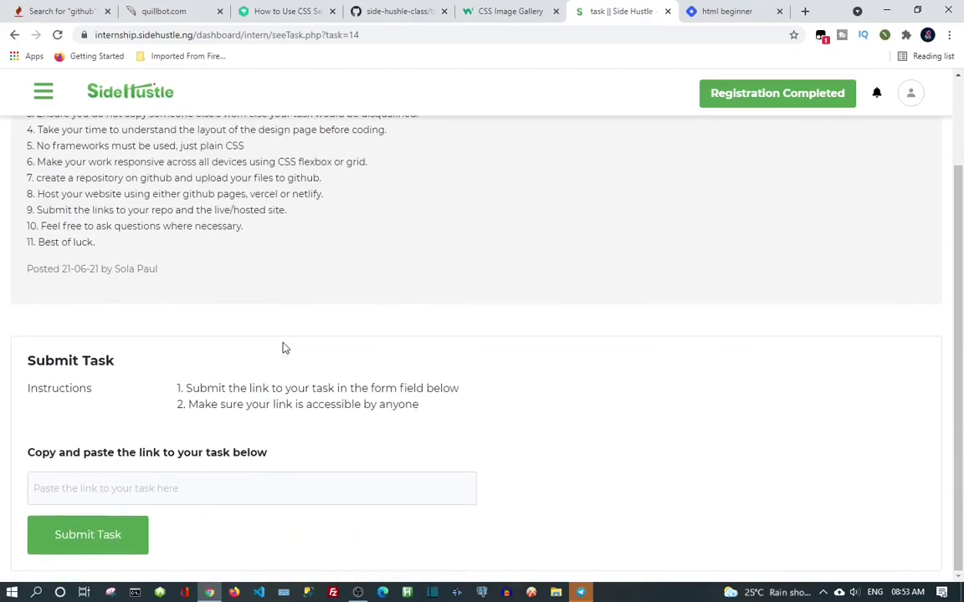